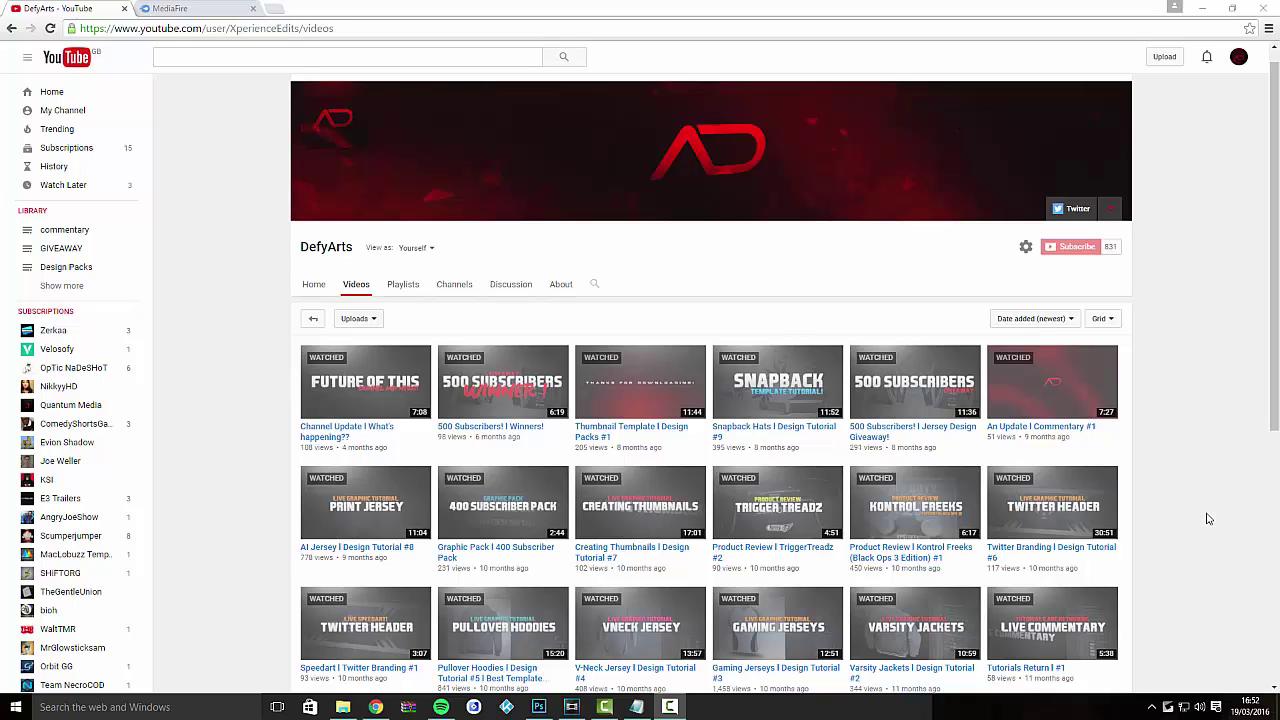
- Switch from the YouTube channel page to the MediaFire tab with the 2016 - YouTube Uploads folder
mouse_move(842, 100)
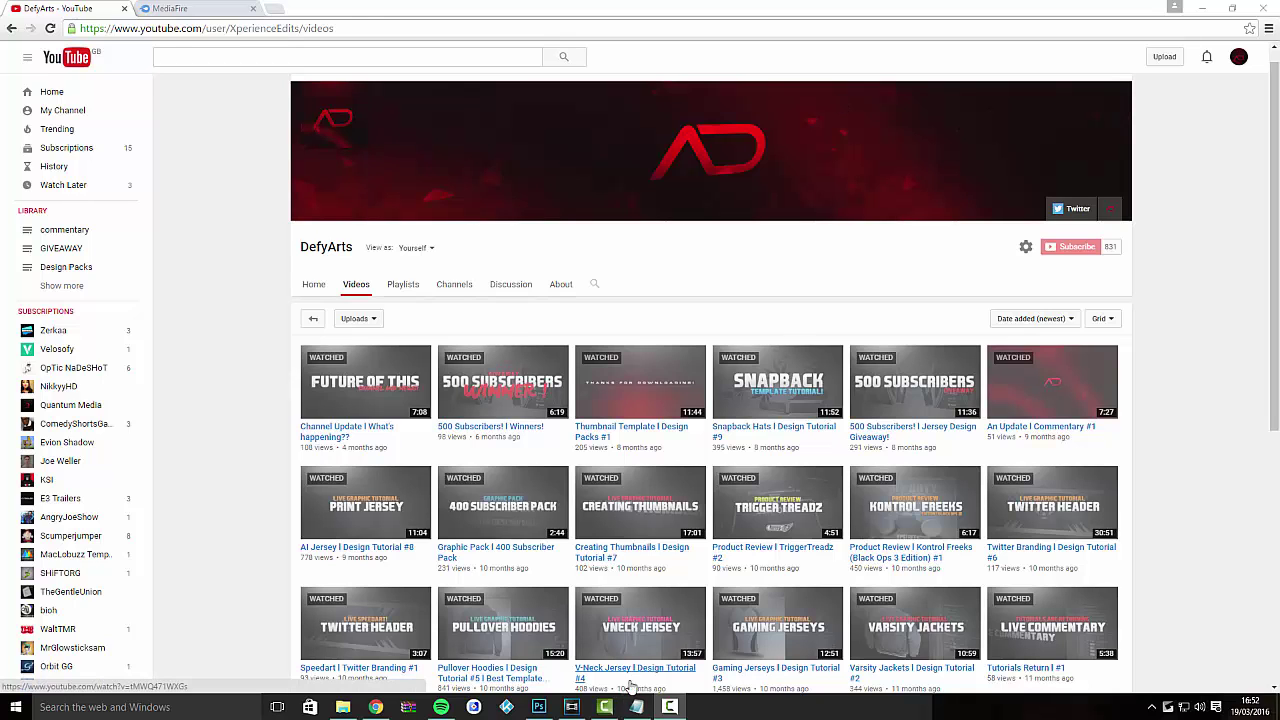
click(170, 10)
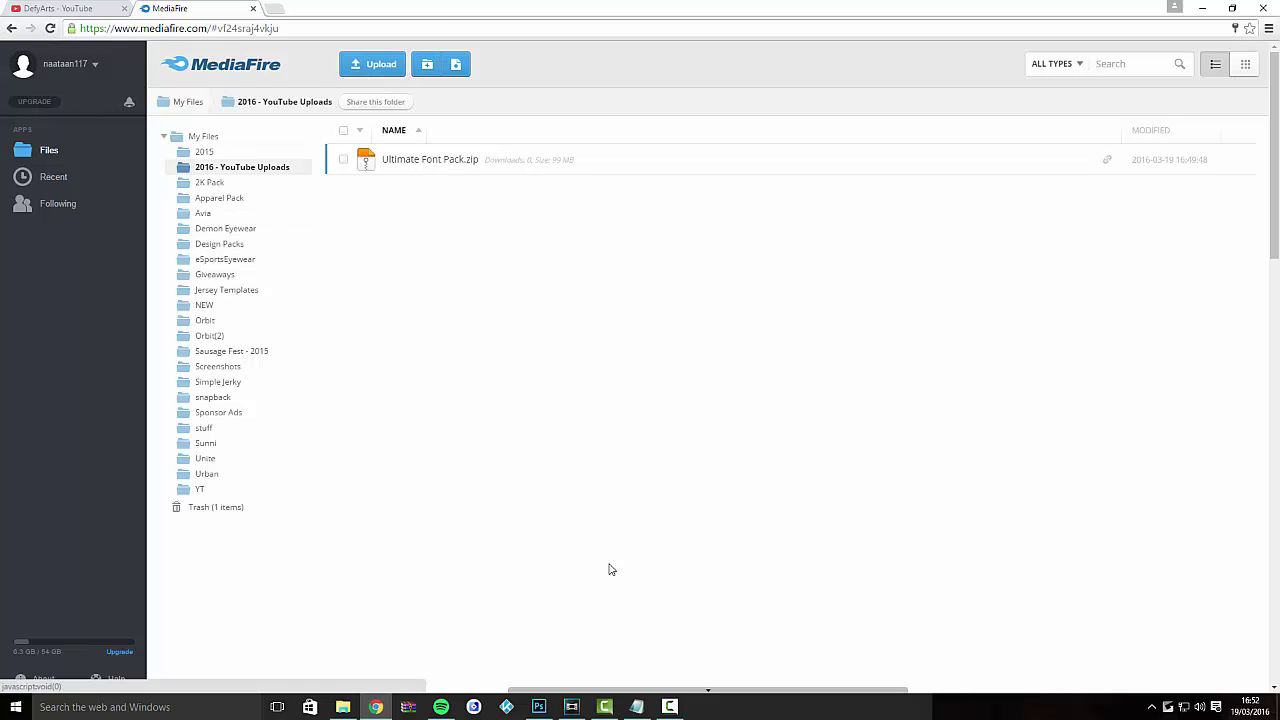
- Copy just the Hoodies bit.ly URL from the Notepad link list and return to the browser
click(636, 707)
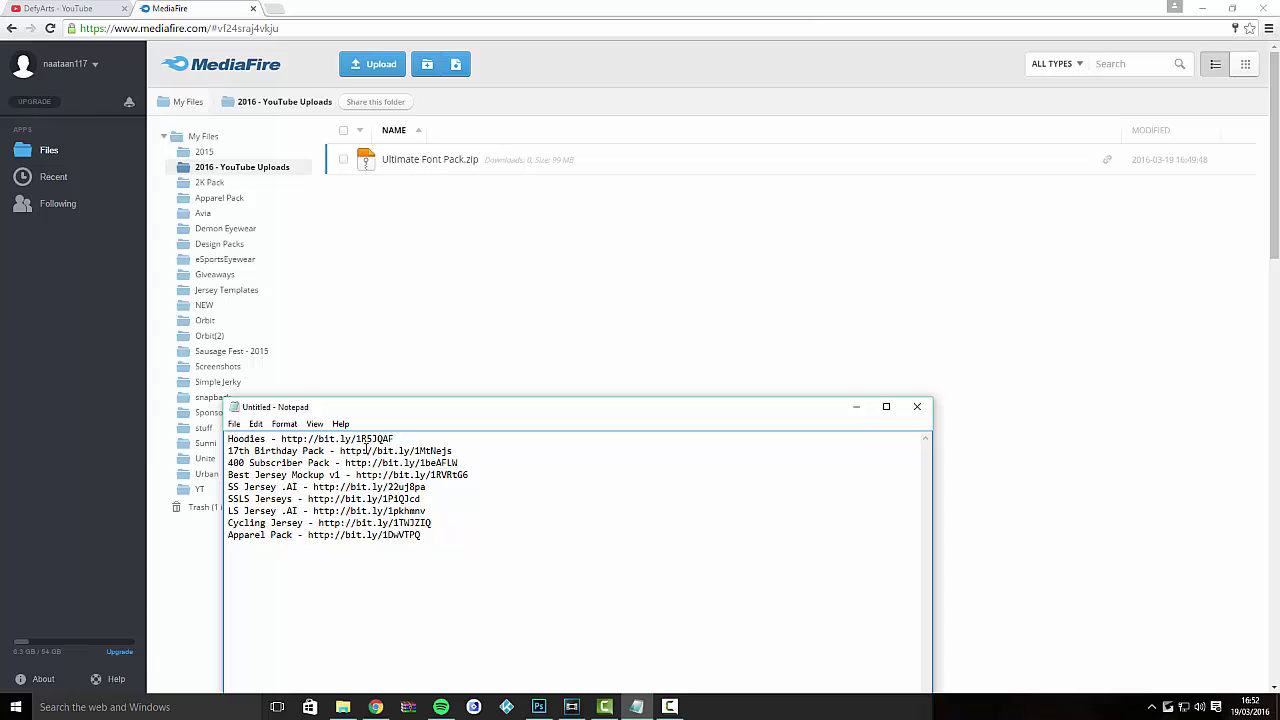
drag(397, 440, 230, 440)
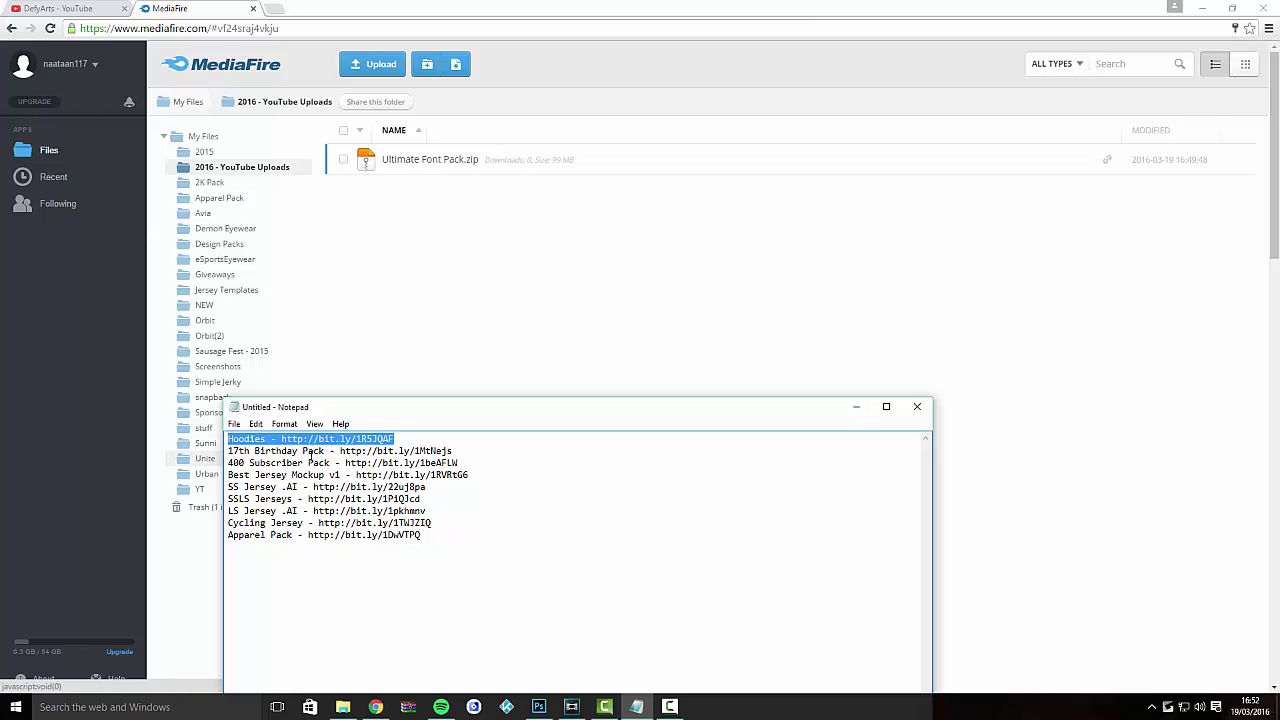
drag(408, 438, 281, 440)
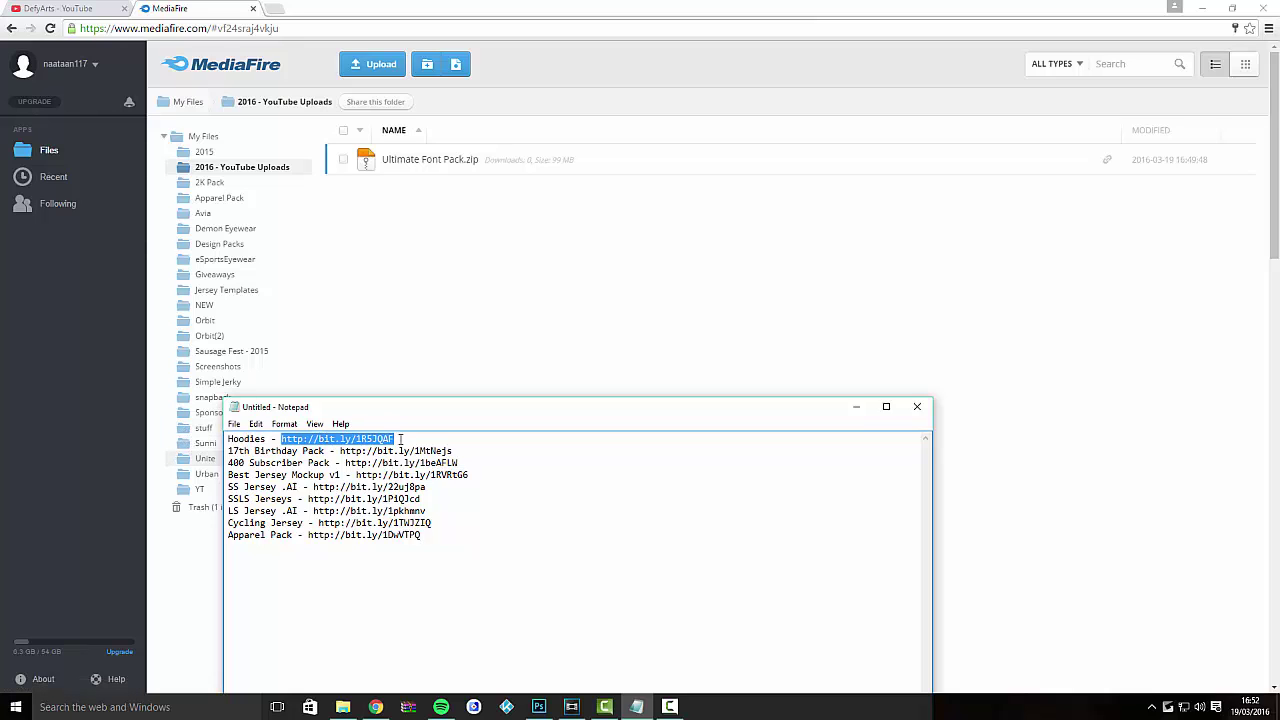
key(ctrl+c)
click(444, 337)
- Load the Hoodies link in a new tab to view the Hoody Template.zip page, then leave it
key(ctrl+t)
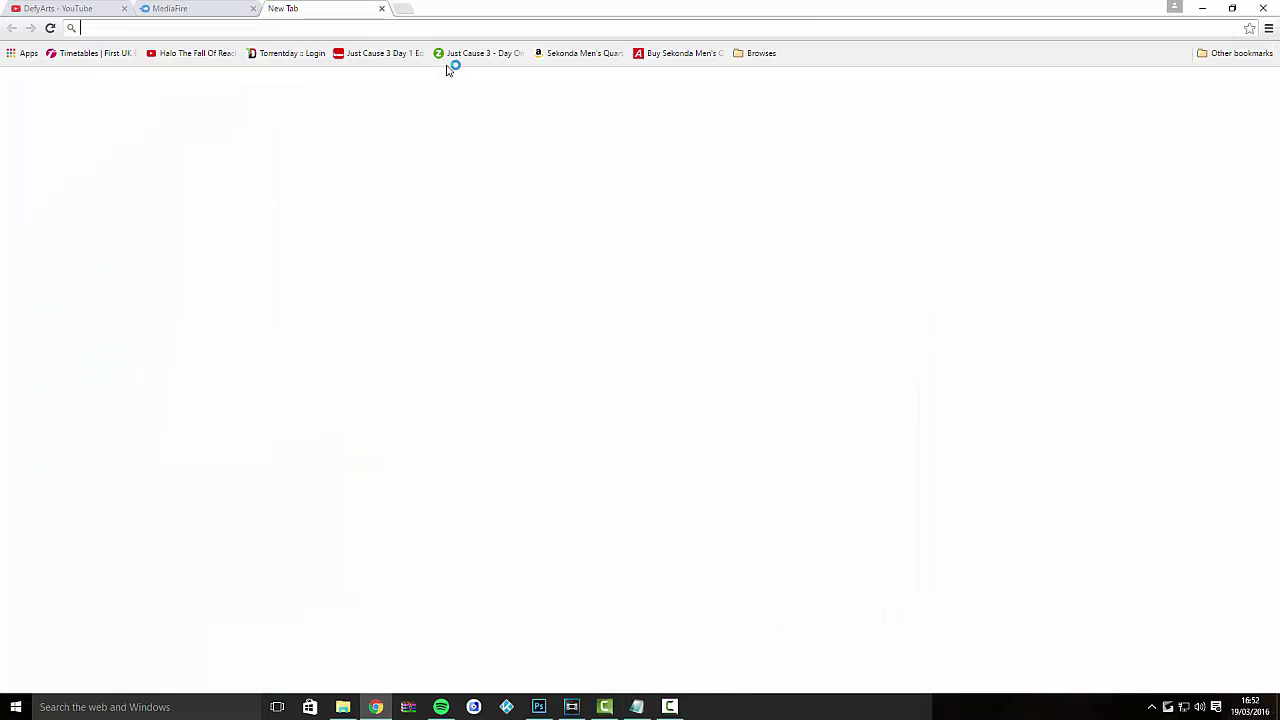
key(ctrl+v)
key(Return)
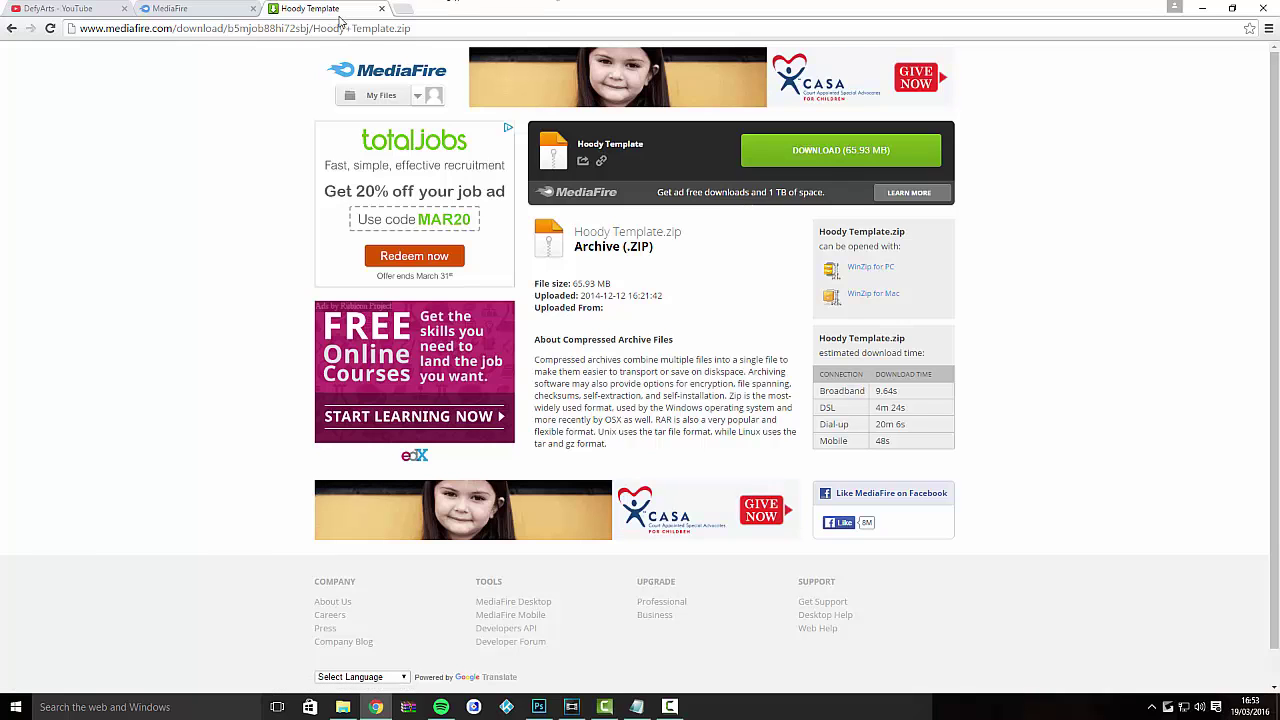
key(ctrl+shift+Tab)
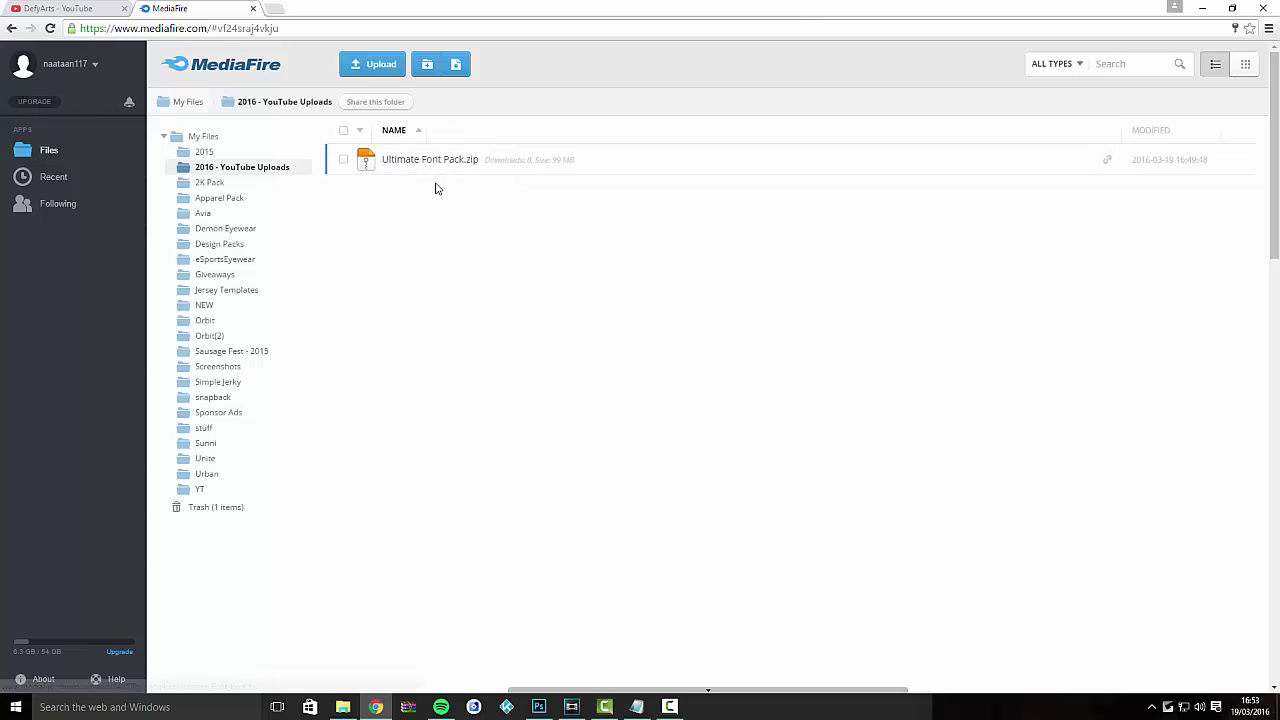
- Search Google for 7zip and open the 7-Zip website's Download page with the 15.14 installers
click(274, 8)
text(7zip)
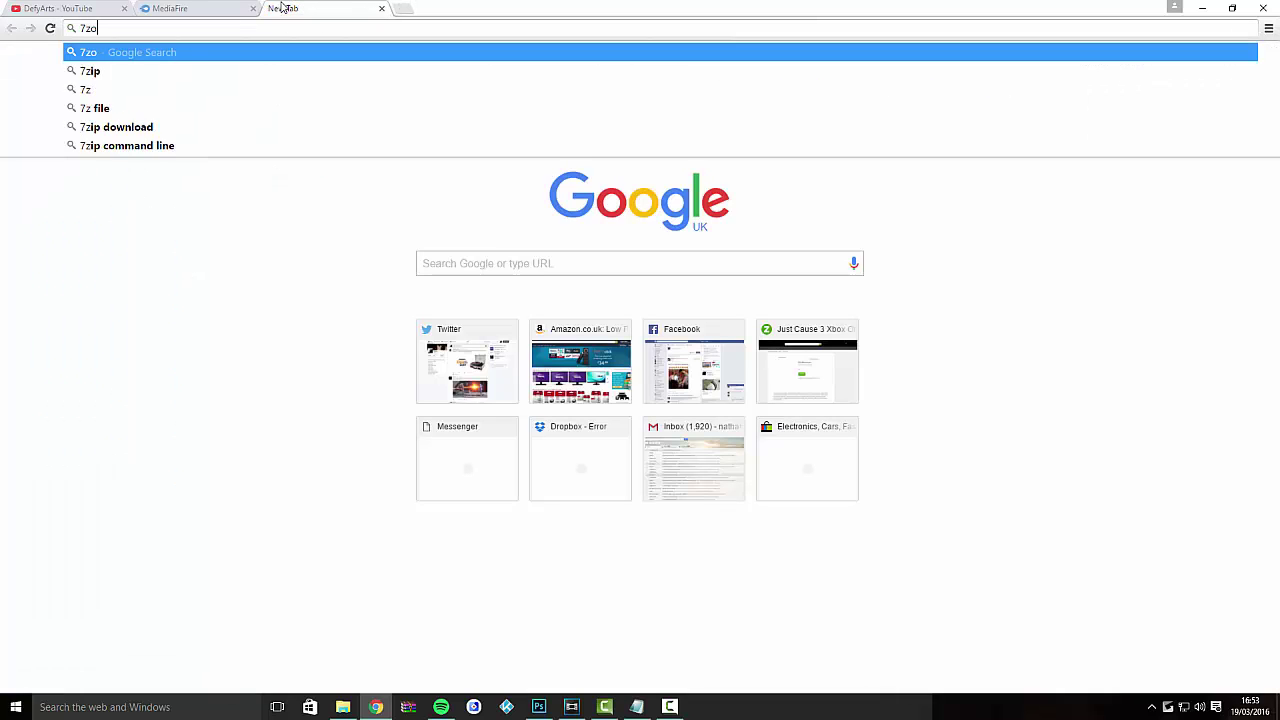
key(Return)
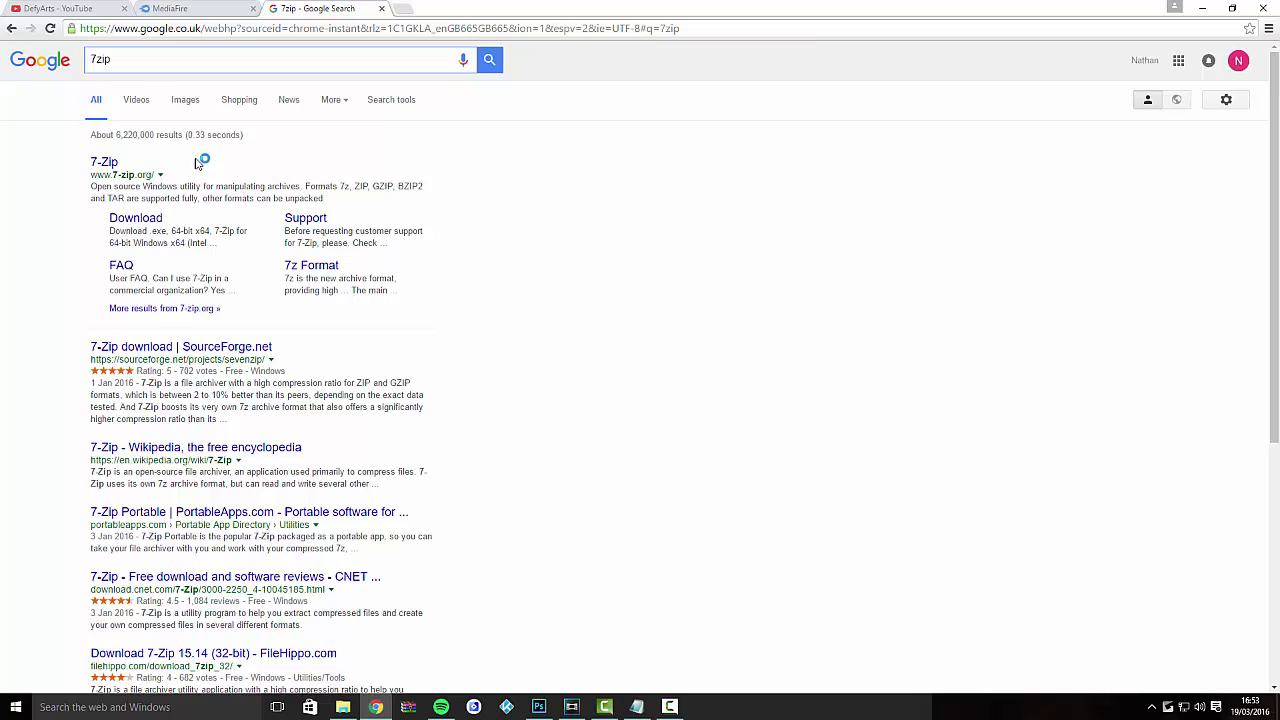
click(104, 162)
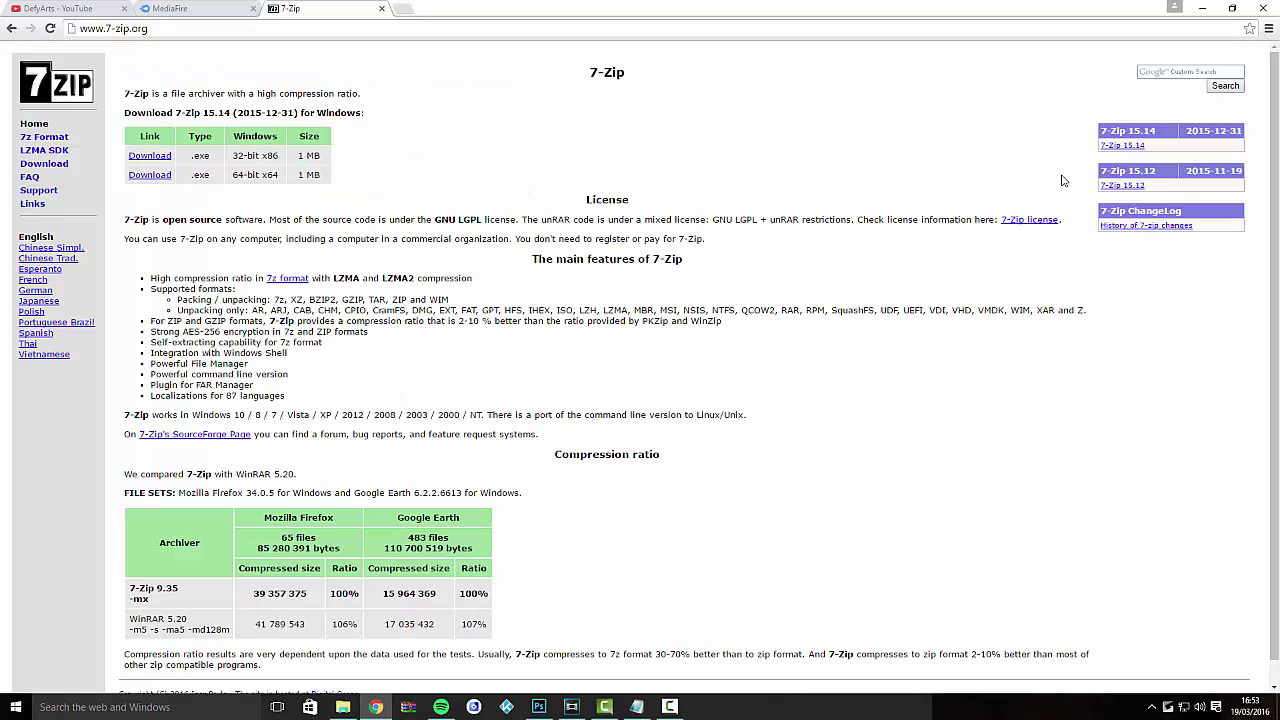
click(33, 163)
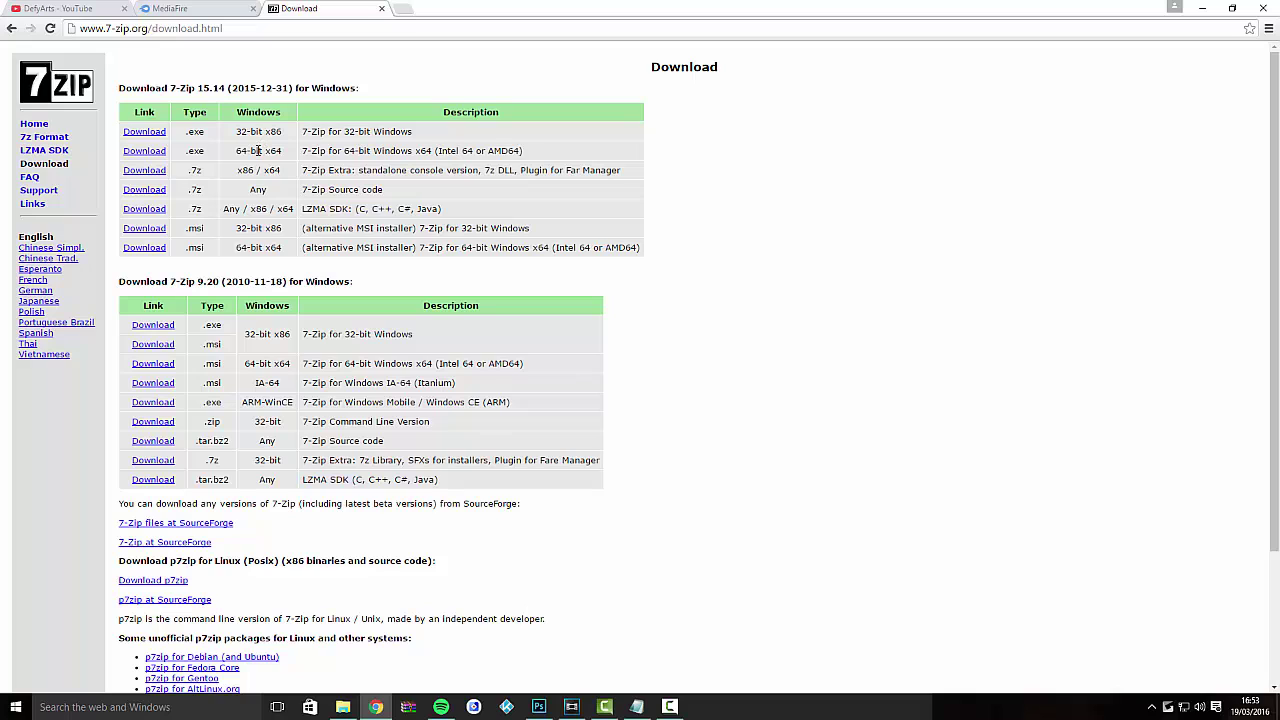
click(322, 29)
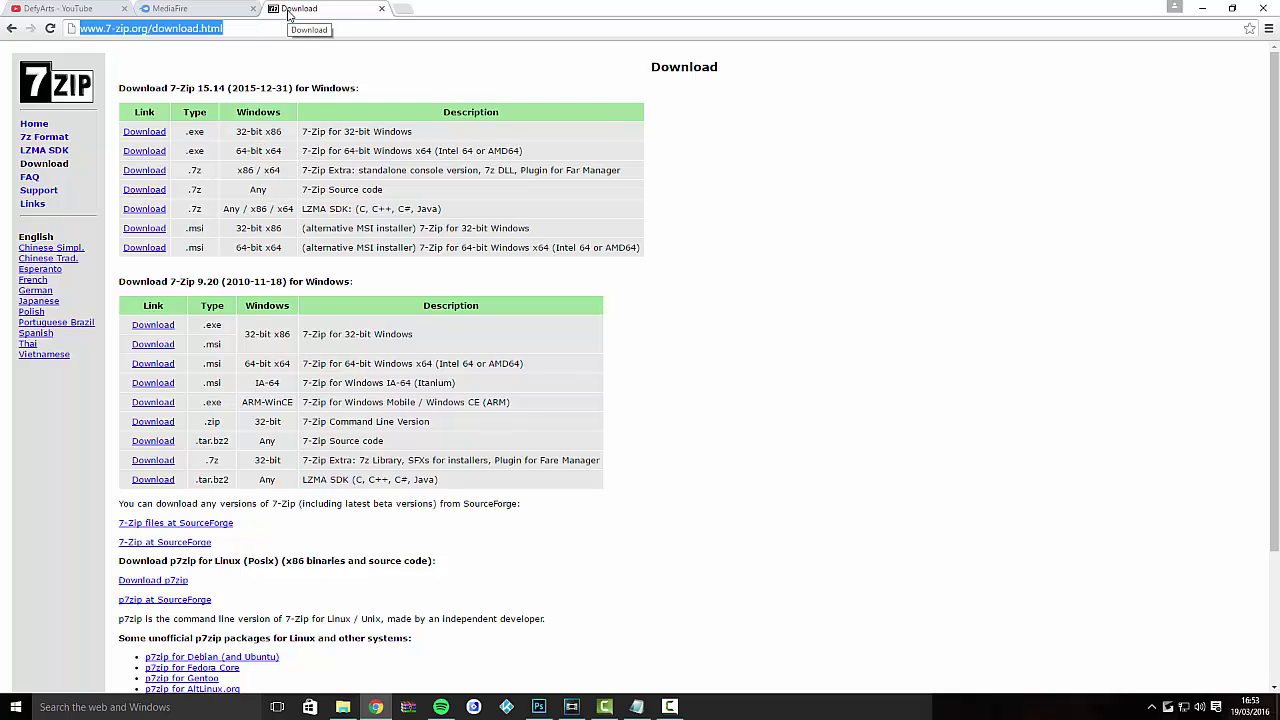
- Search for winrar, open rarlab.com's WinRAR 5.31 downloads page, and launch WinRAR
text(winrar)
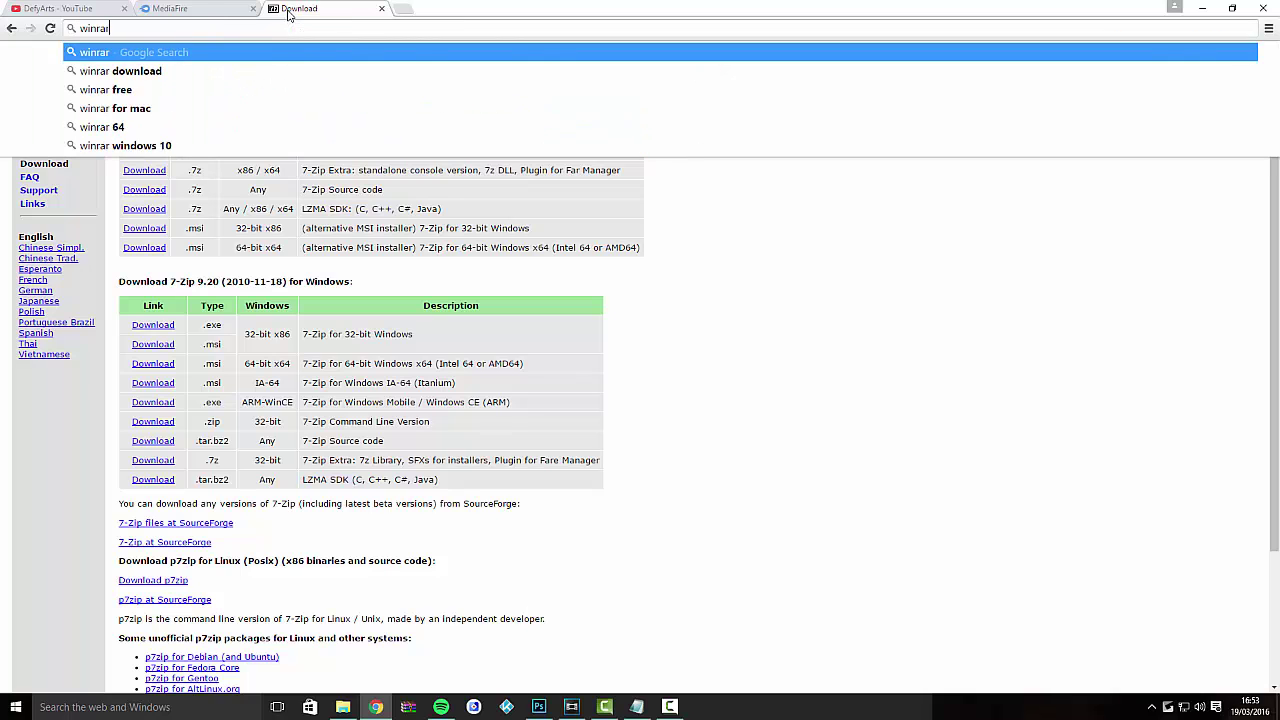
key(Return)
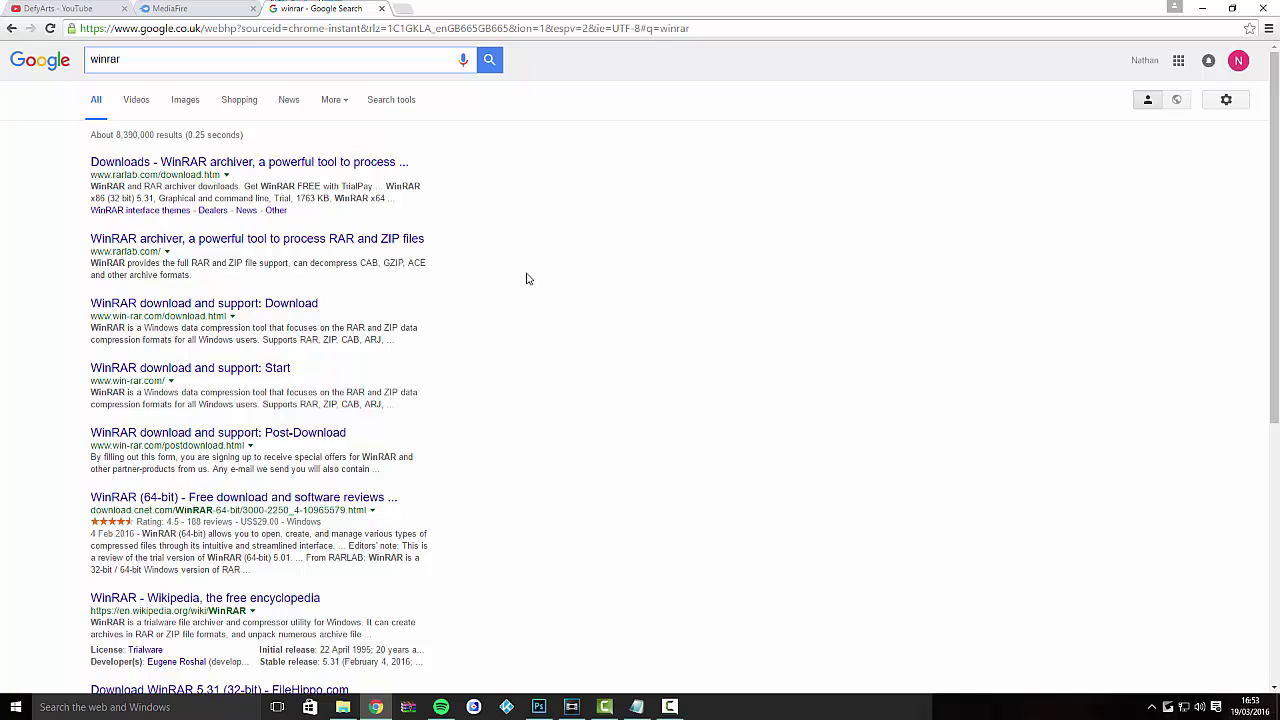
click(198, 166)
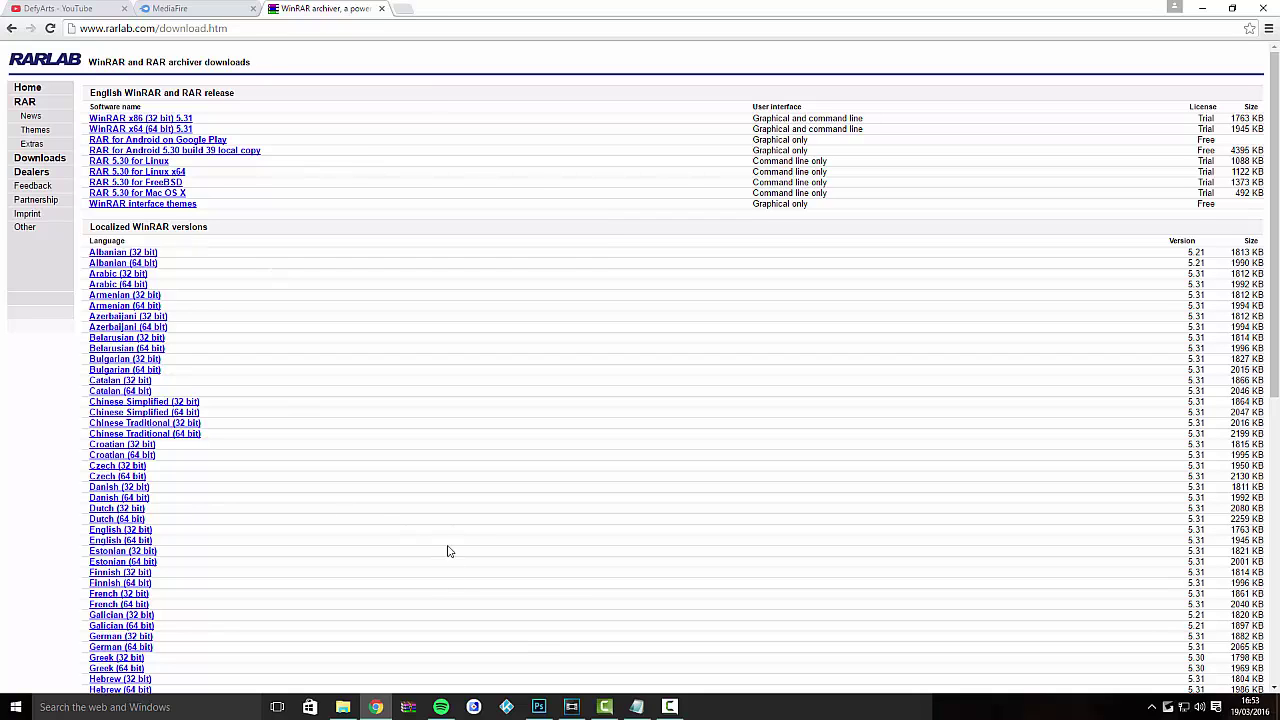
click(405, 710)
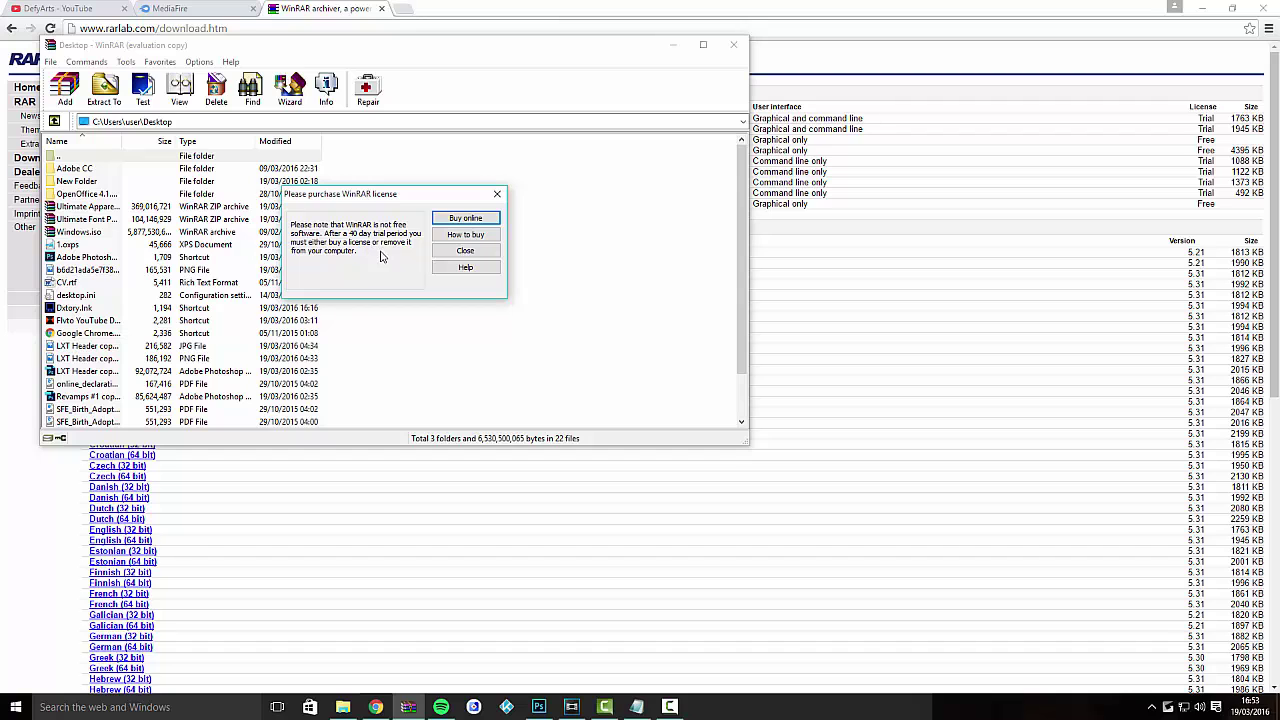
- Dismiss the WinRAR licence reminder, then close WinRAR and the RARLAB tab
click(460, 254)
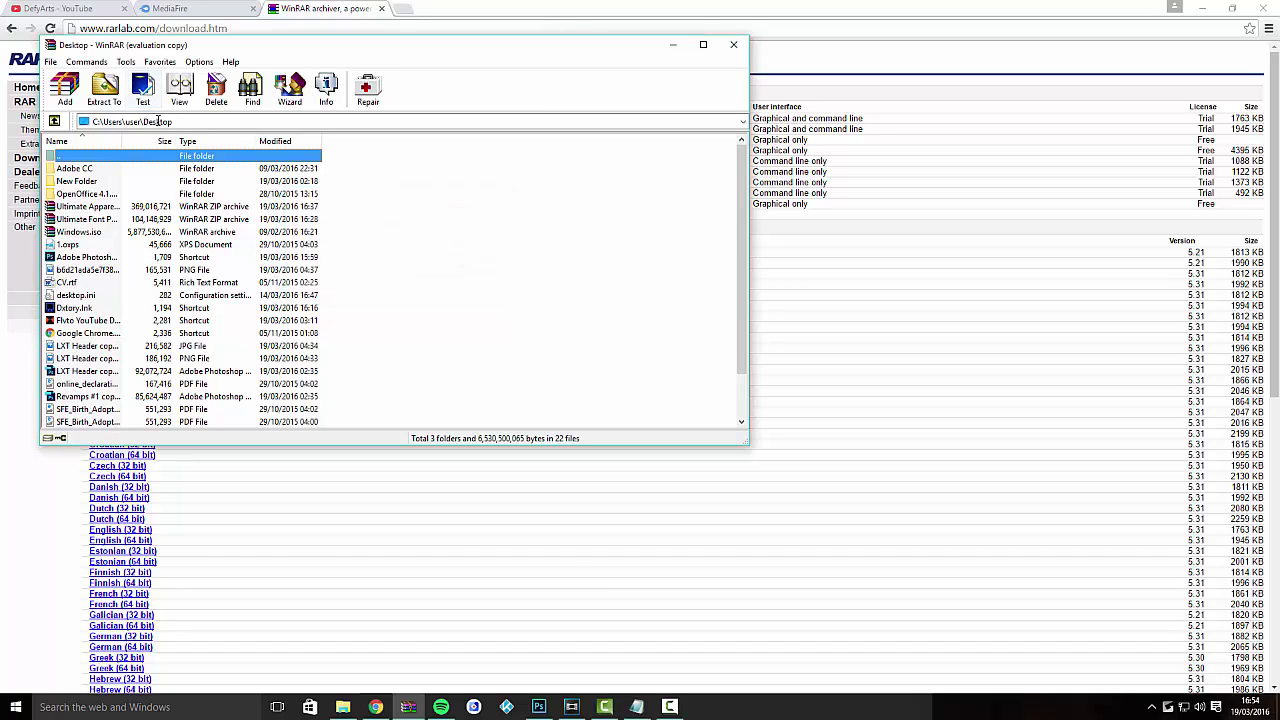
scroll(200, 250, down, 2)
scroll(205, 247, up, 2)
click(743, 48)
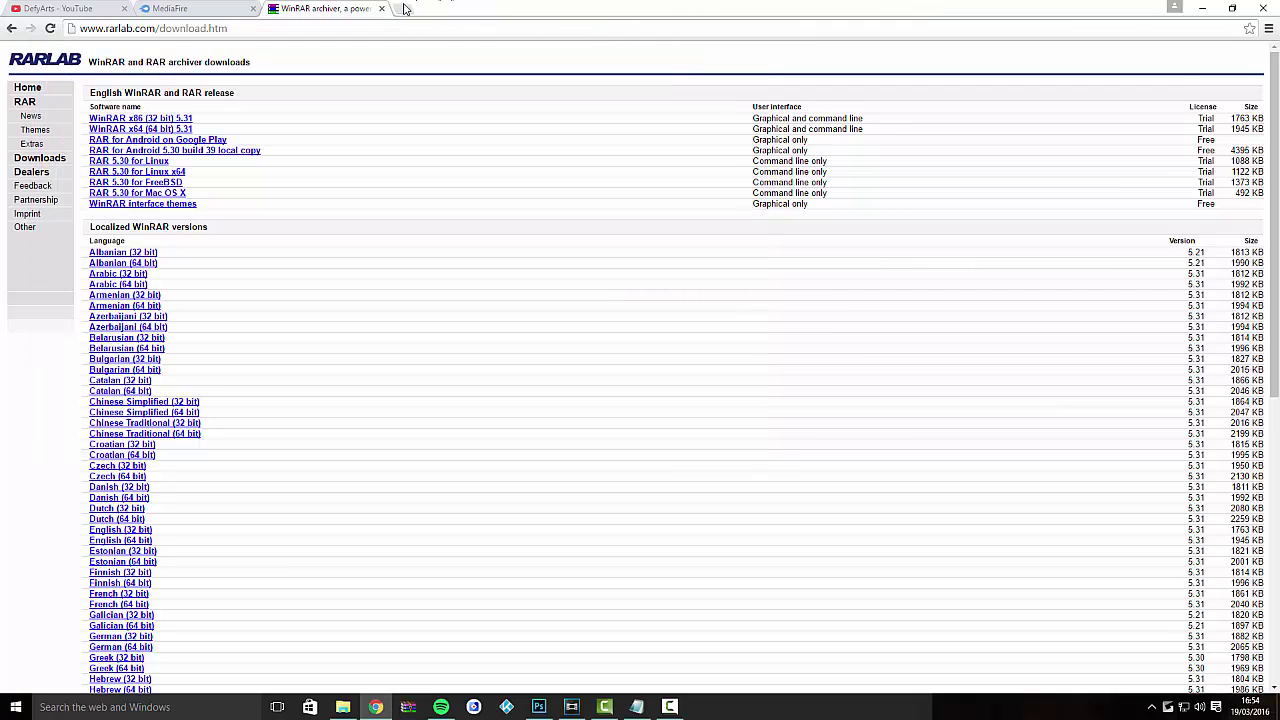
click(381, 8)
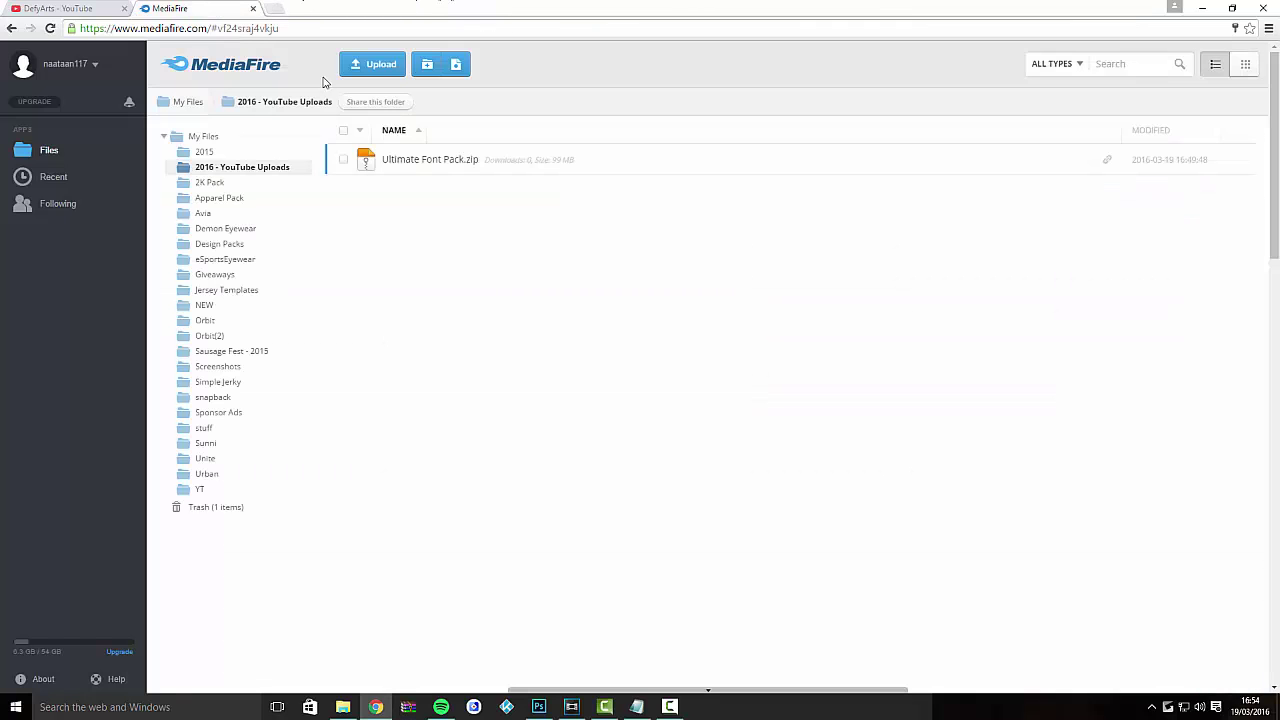
- Start and cancel the Ultimate Font Pack.zip download, then select the zip on the desktop
click(443, 162)
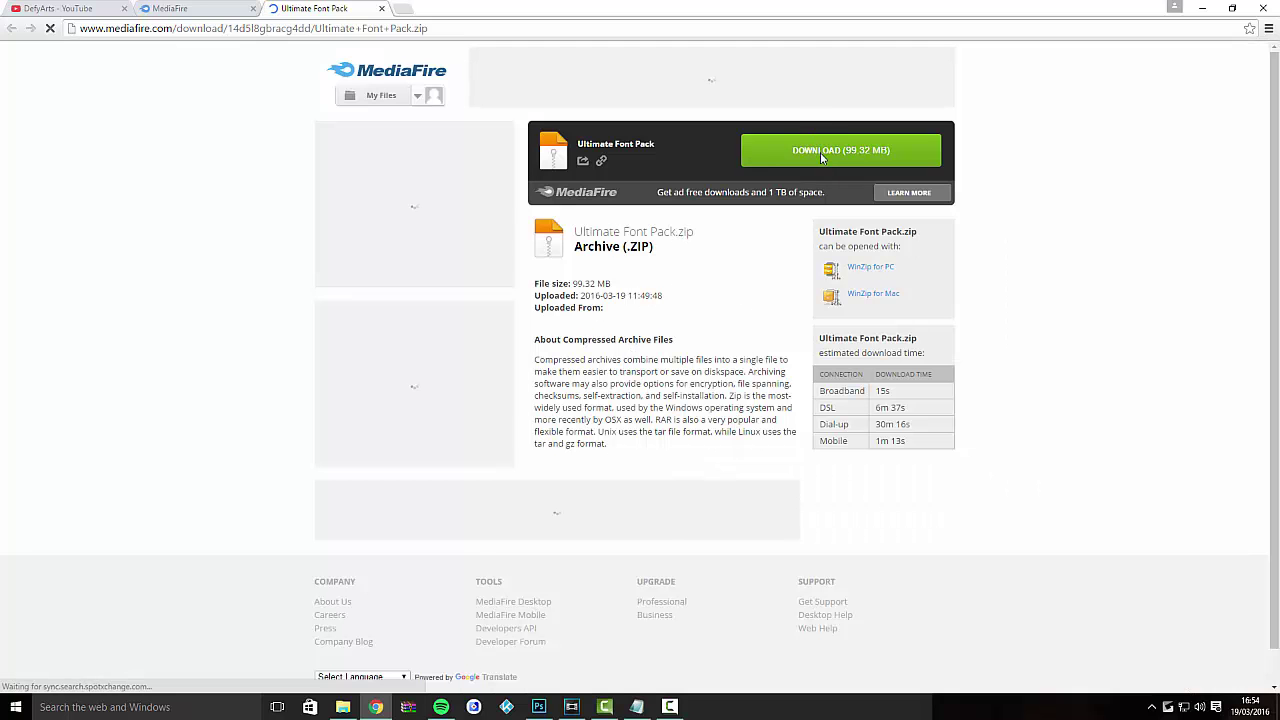
click(747, 162)
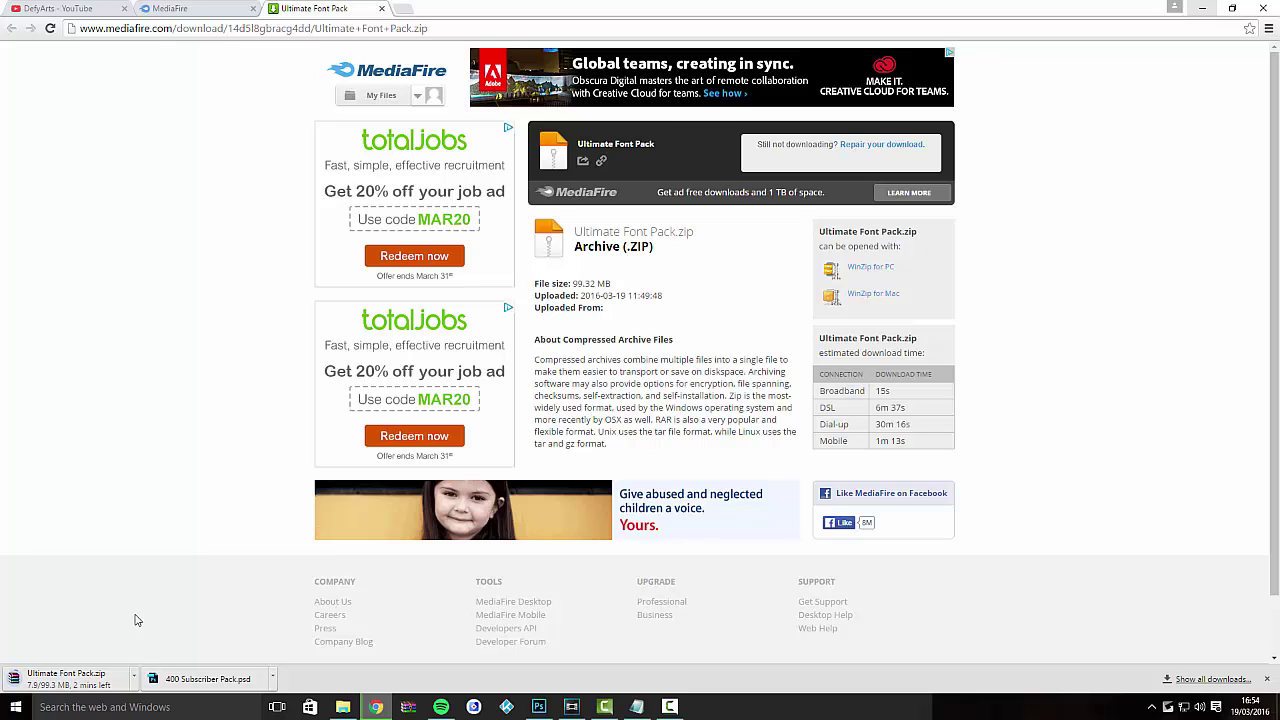
click(134, 677)
click(158, 662)
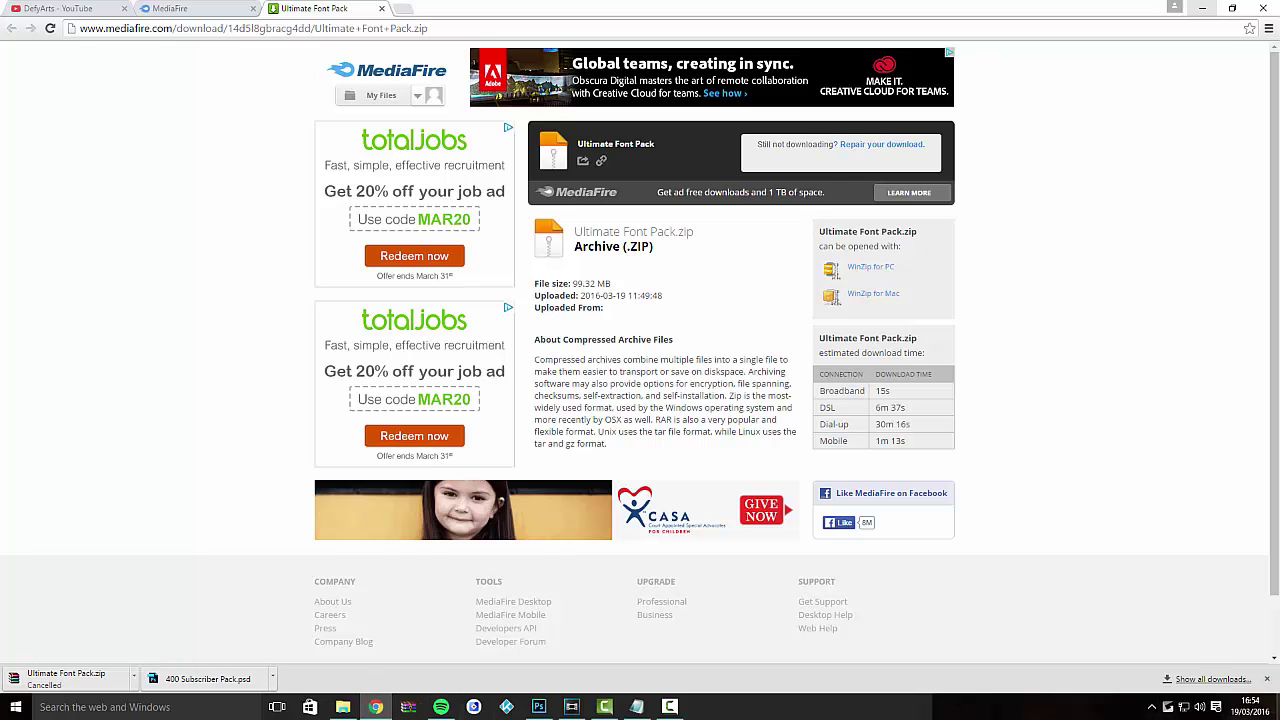
click(1277, 707)
click(880, 305)
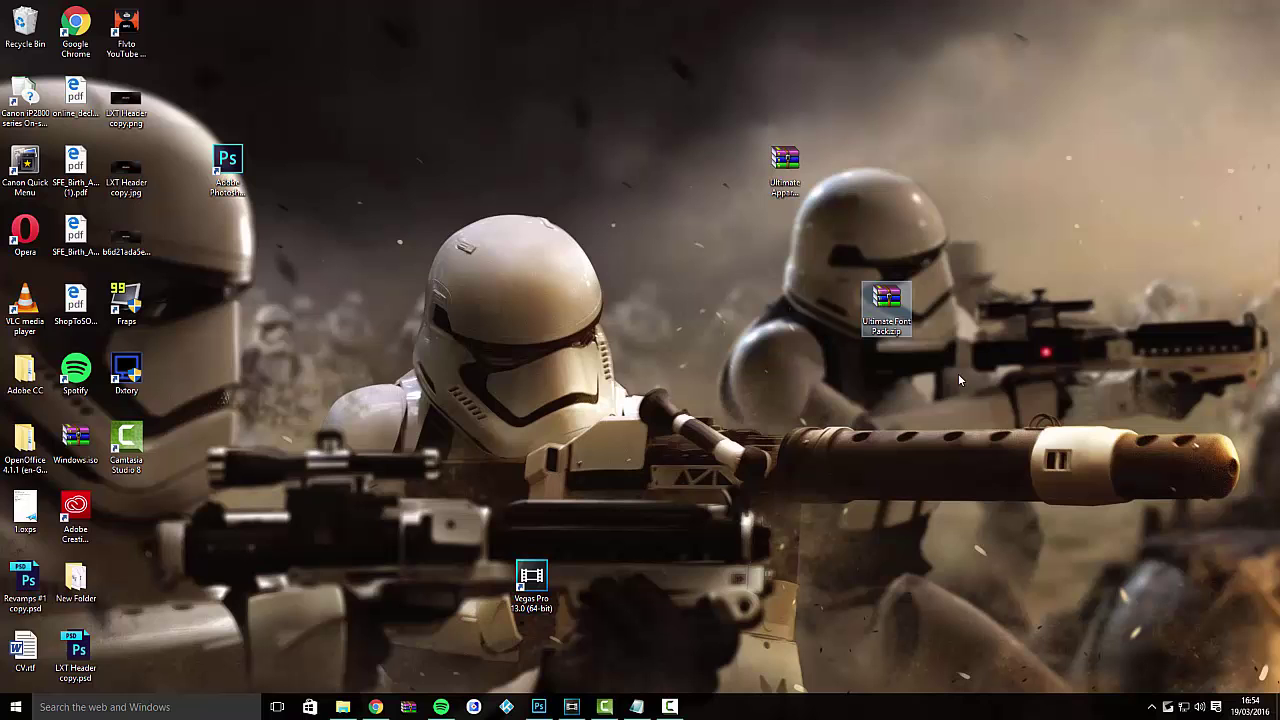
- Open Ultimate Font Pack.zip in WinRAR, dismissing the licence reminder and inaccessible-path error
double_click(890, 292)
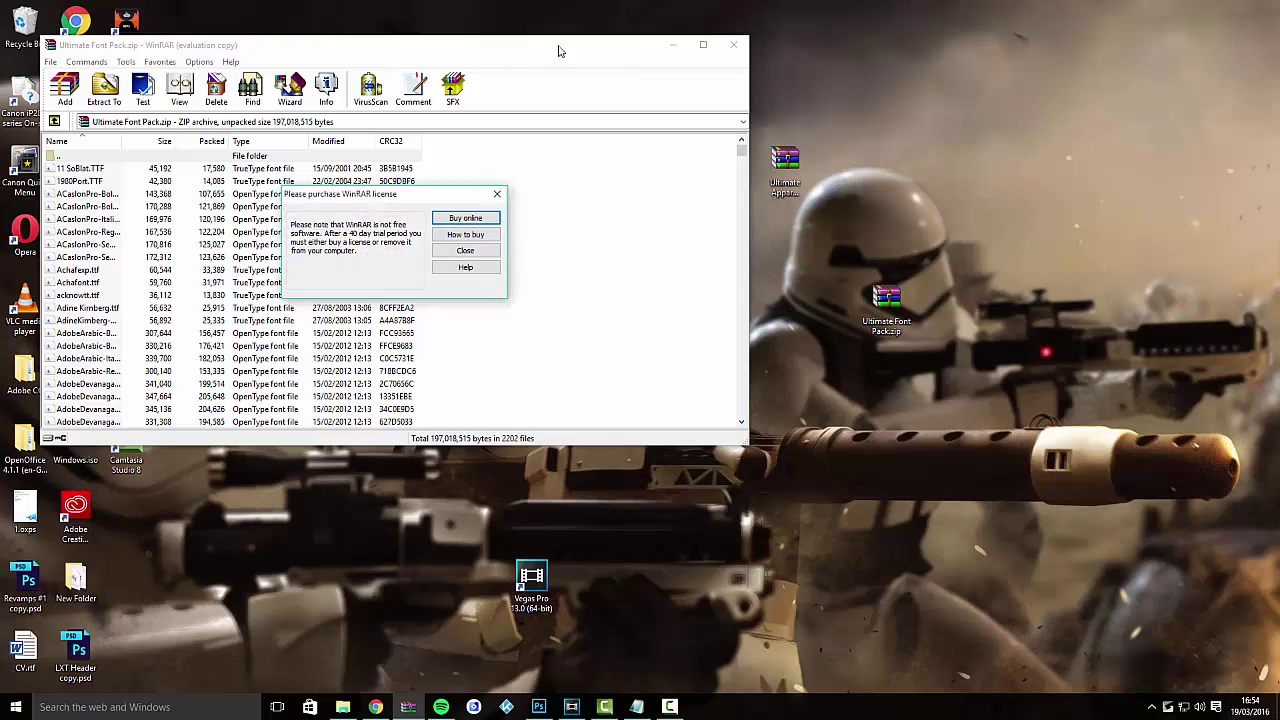
click(486, 251)
drag(483, 42, 1042, 35)
scroll(872, 385, down, 10)
scroll(872, 385, down, 5)
click(686, 398)
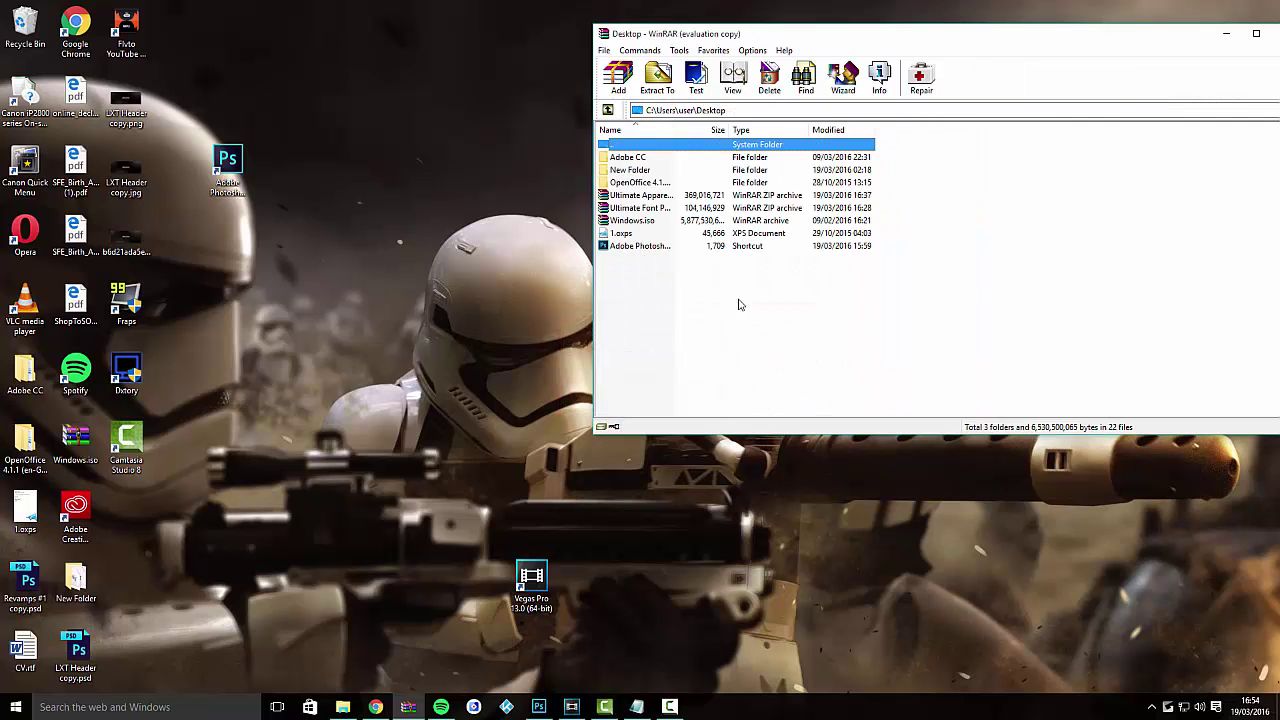
double_click(634, 208)
- Select all 2202 font files in the archive and bring up their actions menu
scroll(718, 208, down, 10)
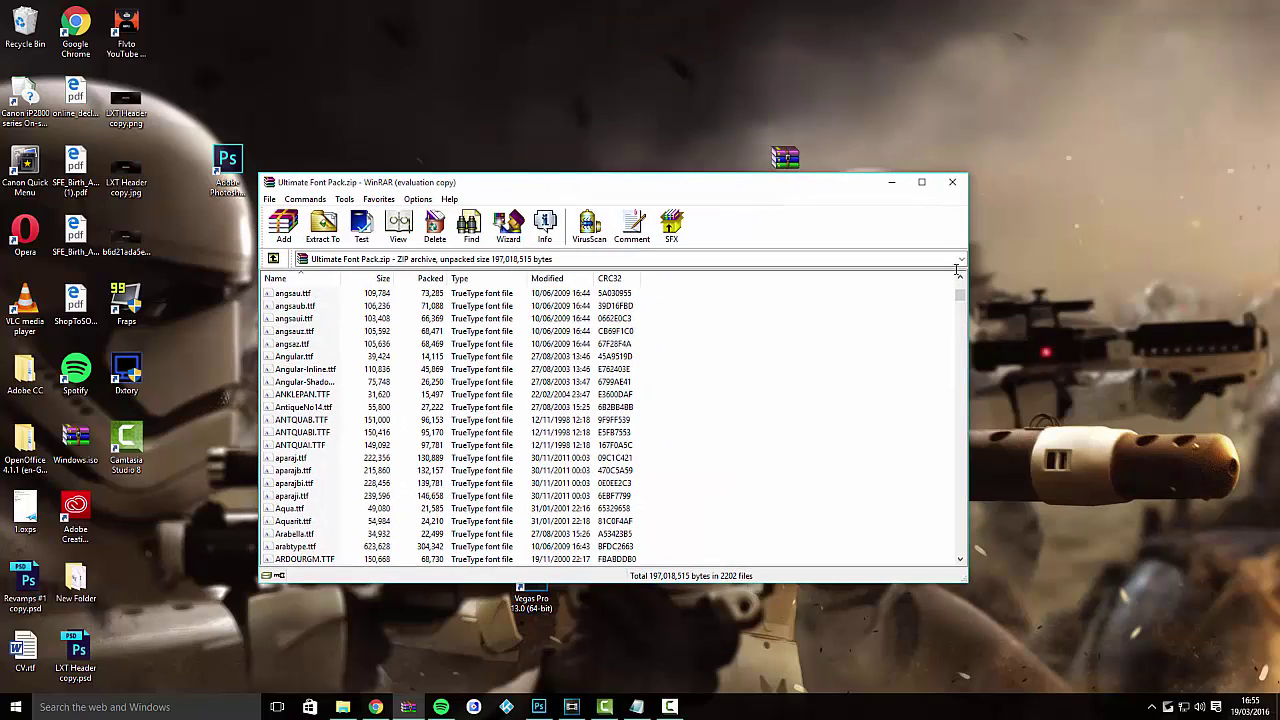
mouse_move(958, 300)
mouse_down()
mouse_move(920, 549)
mouse_move(960, 280)
mouse_up()
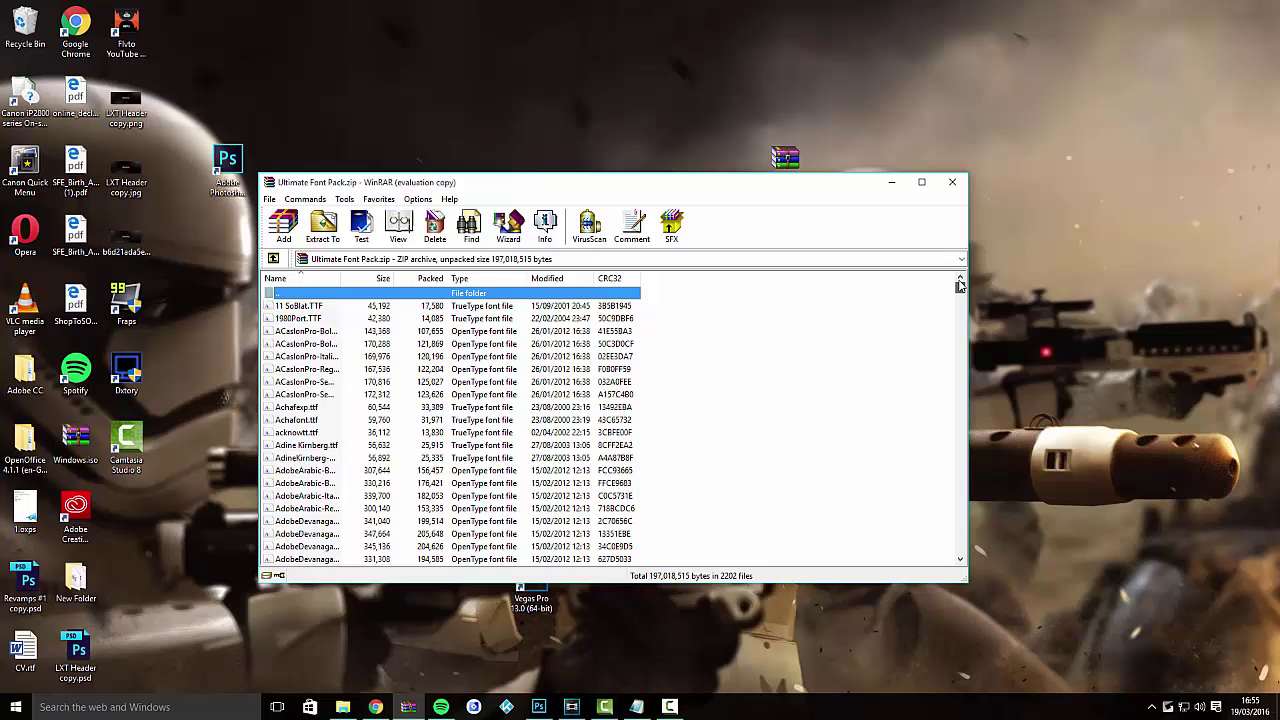
right_click(650, 316)
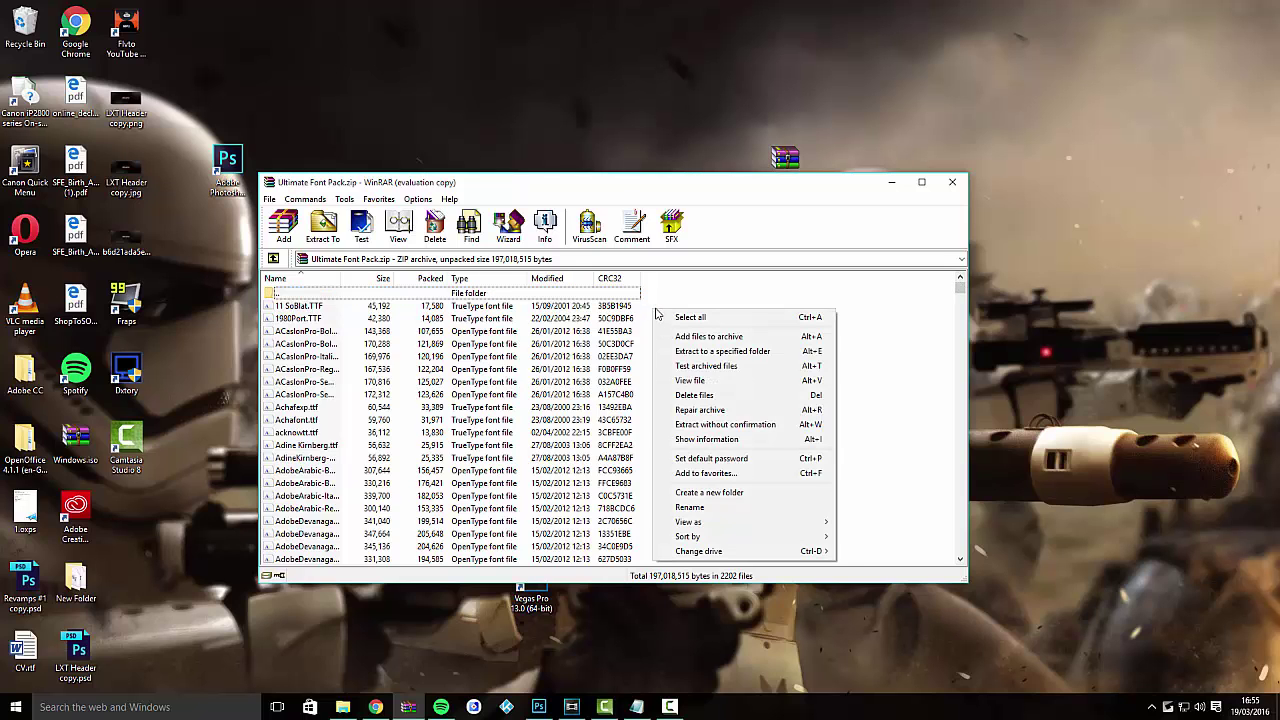
click(656, 314)
right_click(656, 314)
key(Escape)
scroll(533, 443, down, 20)
click(657, 357)
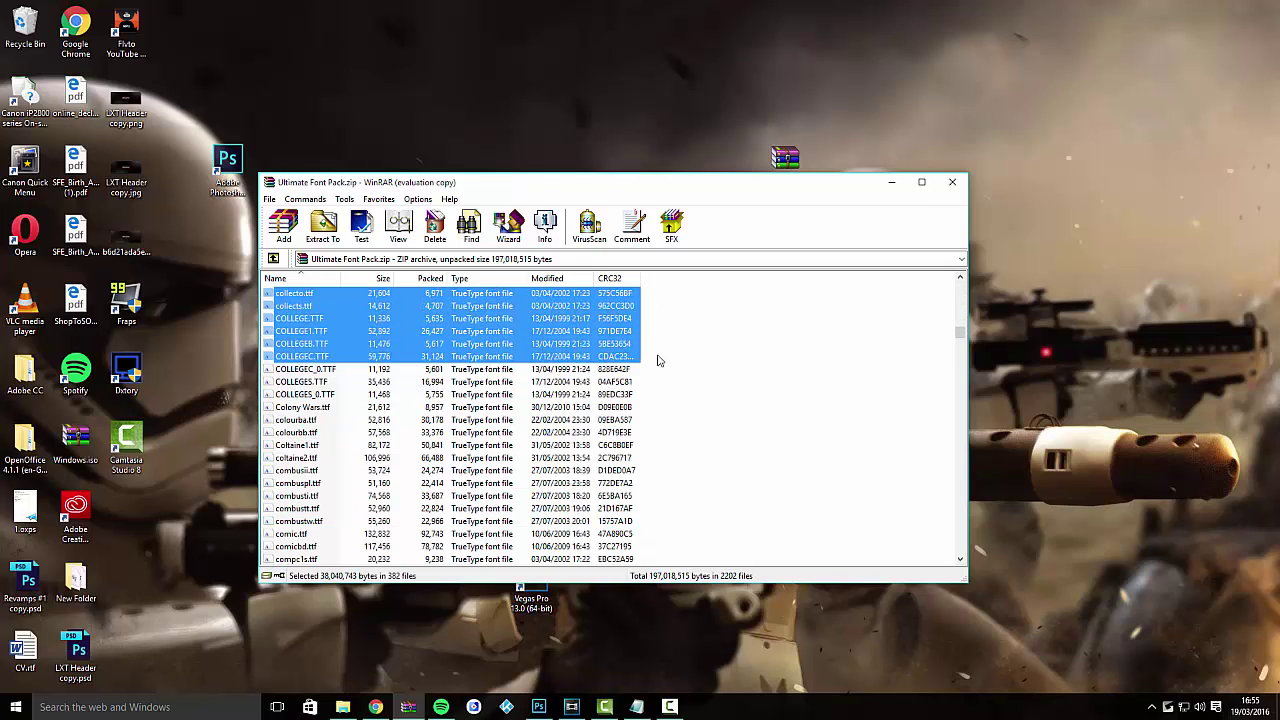
scroll(958, 334, up, 4)
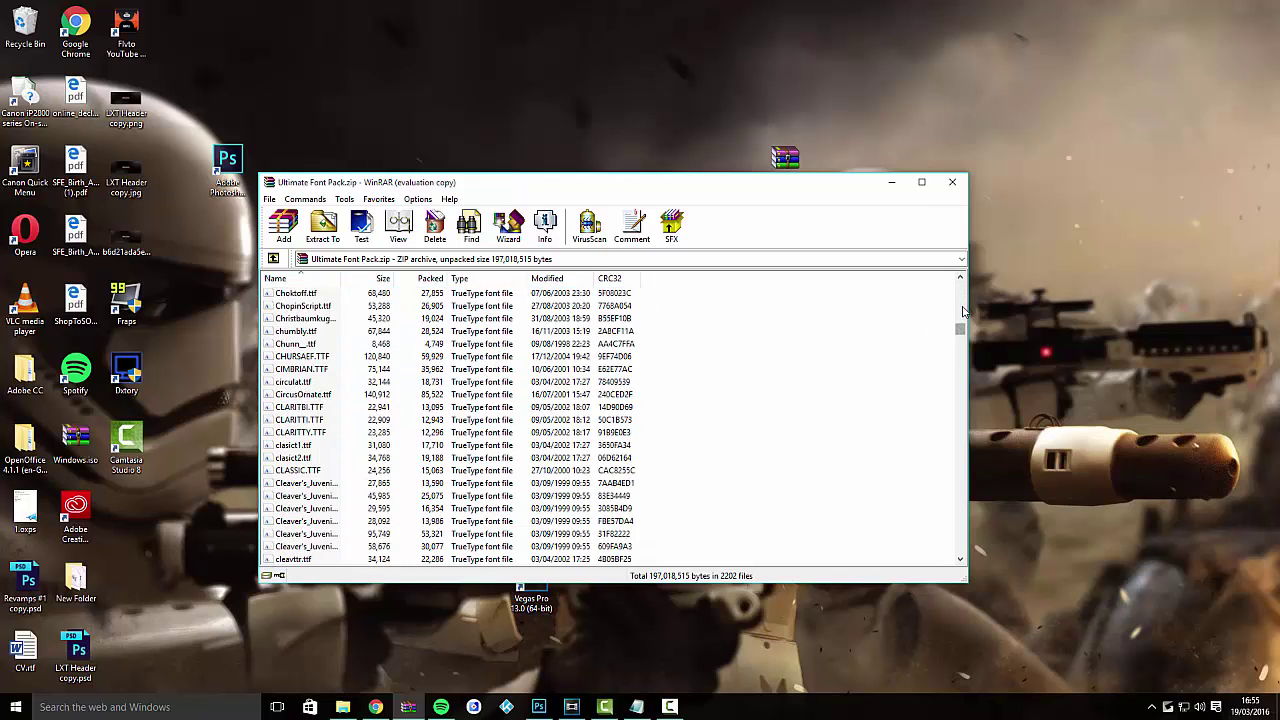
drag(963, 332, 960, 285)
right_click(796, 340)
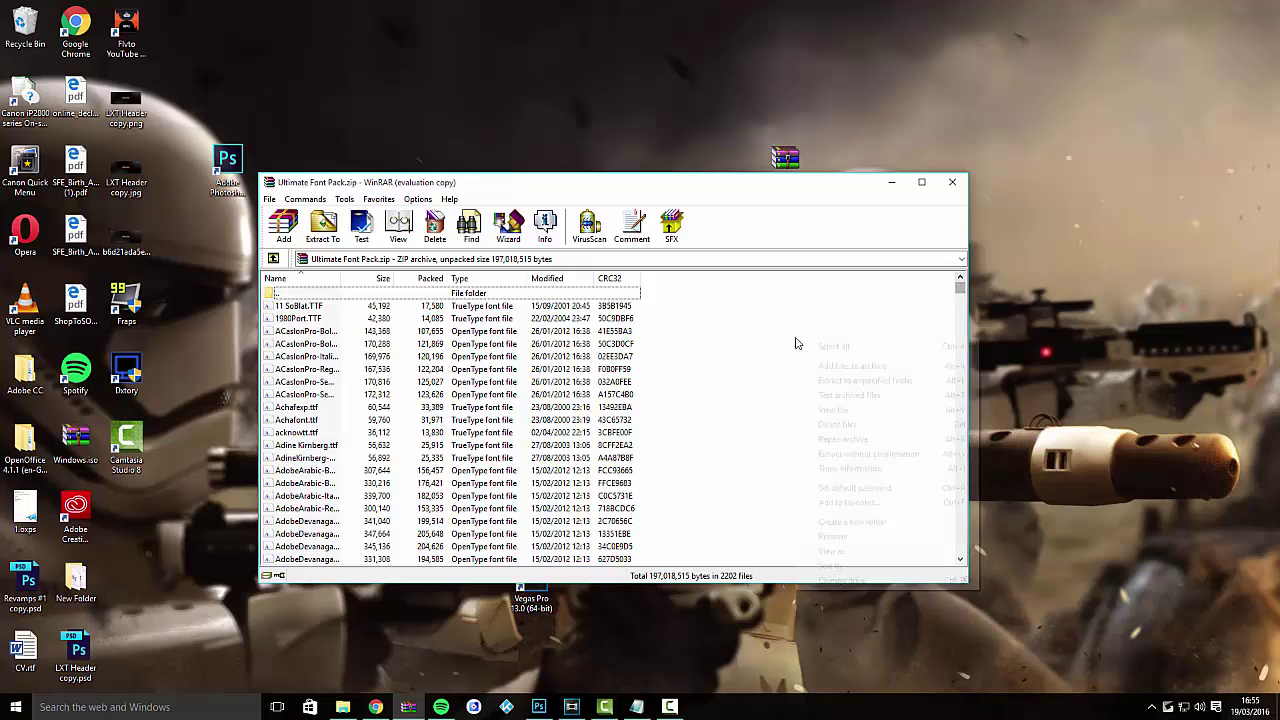
click(830, 347)
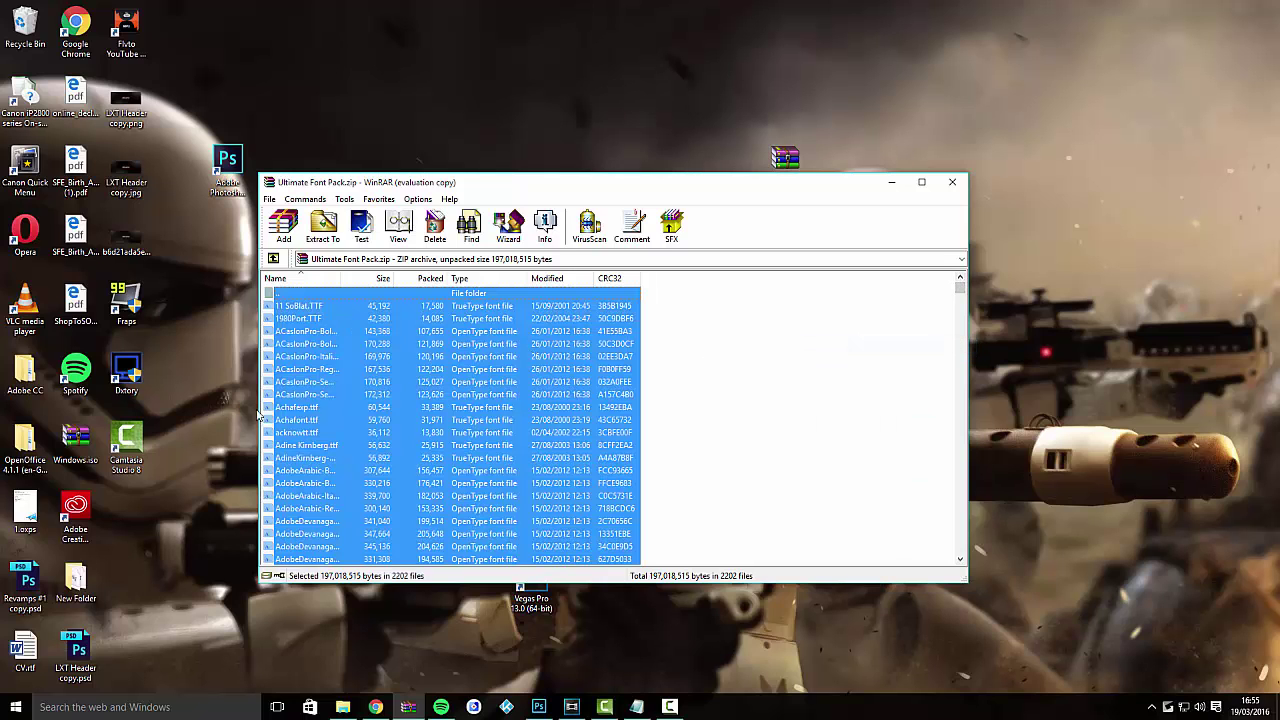
right_click(323, 379)
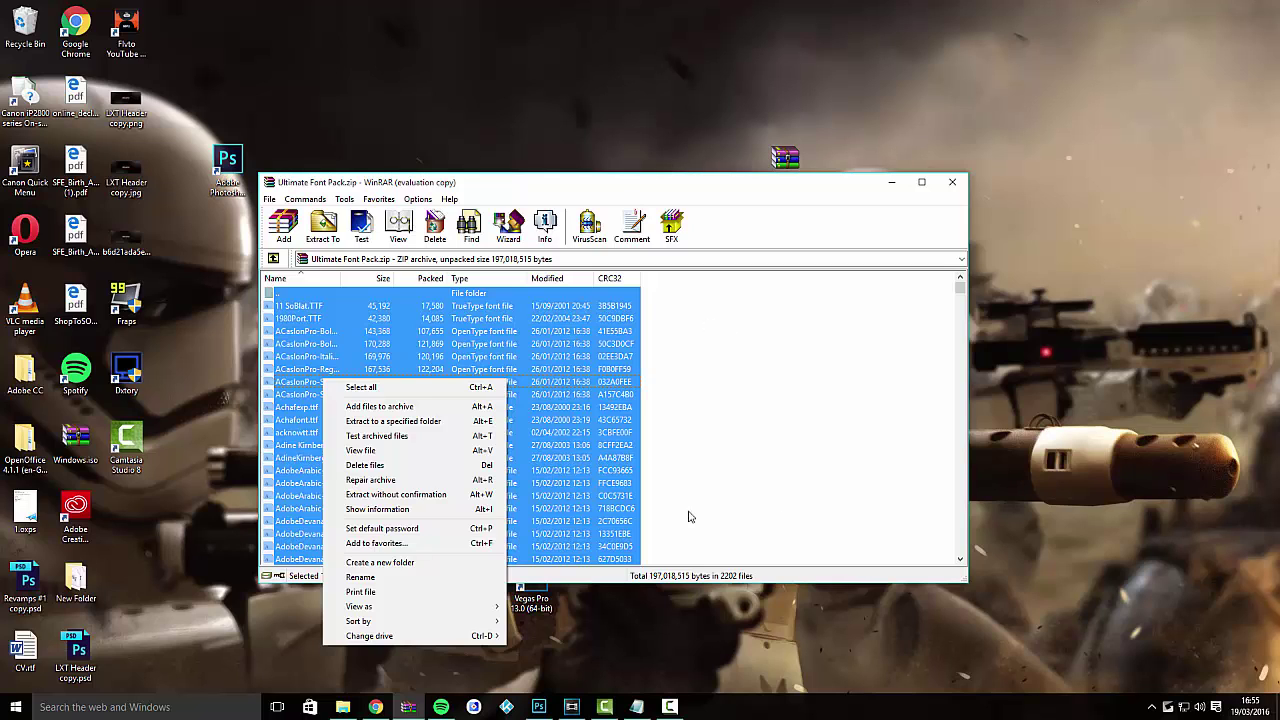
- Extract all fonts into a new folder created inside the Desktop's New Folder
click(442, 421)
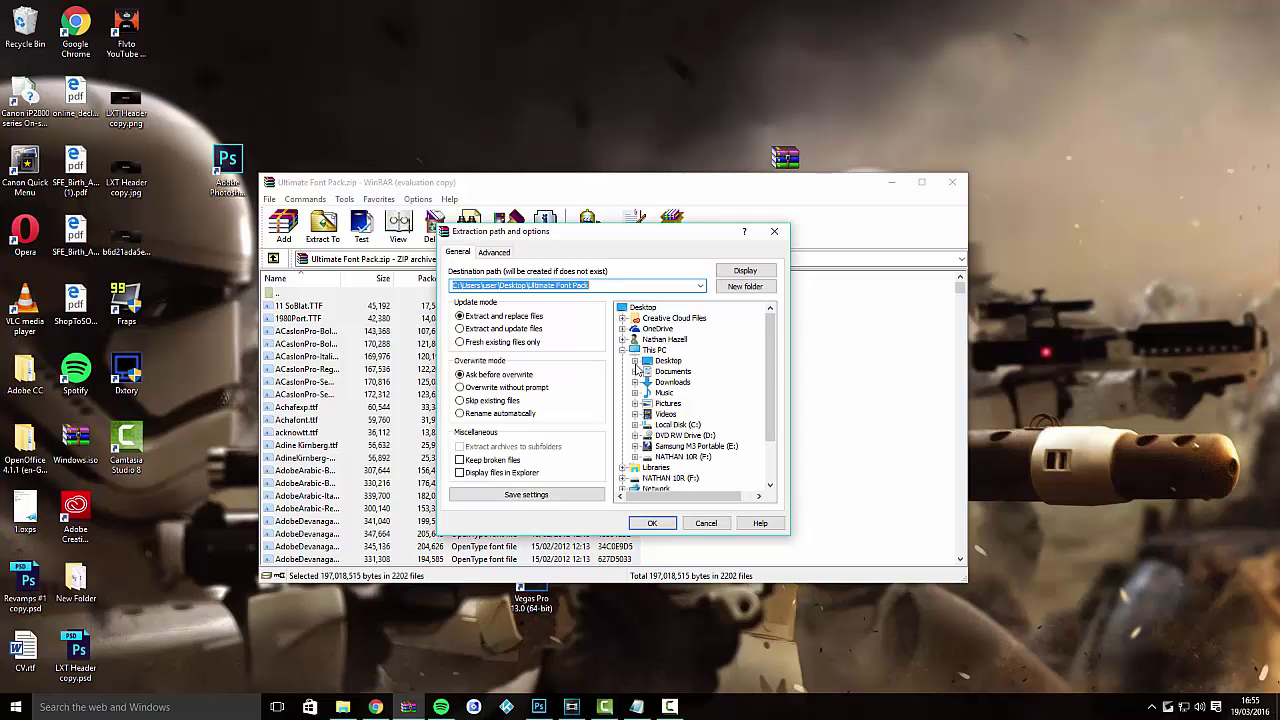
click(635, 361)
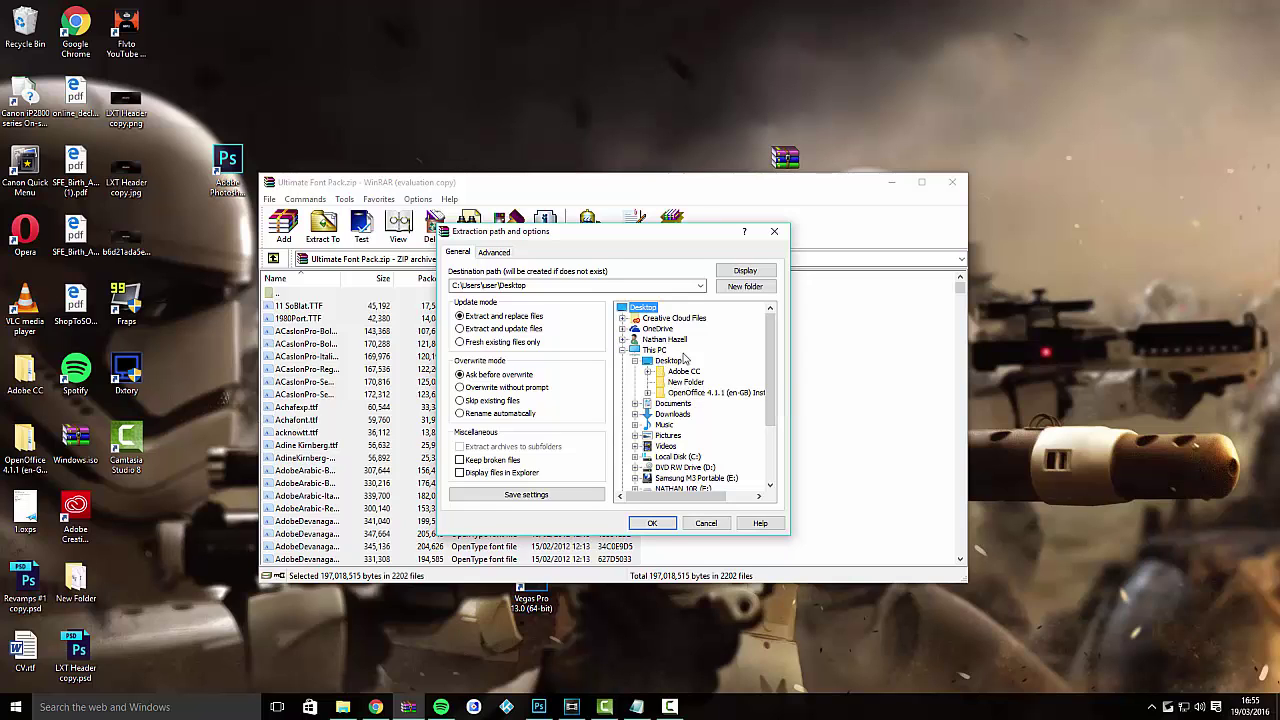
click(676, 385)
click(748, 289)
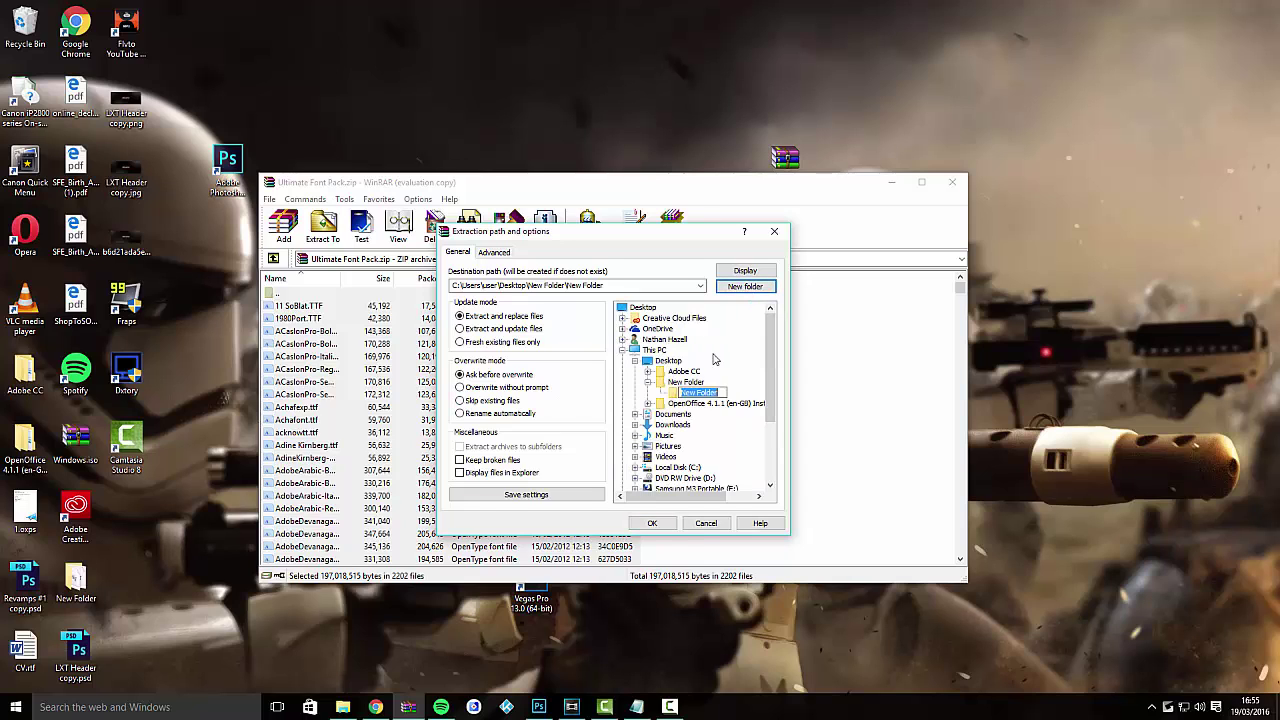
key(Return)
click(651, 523)
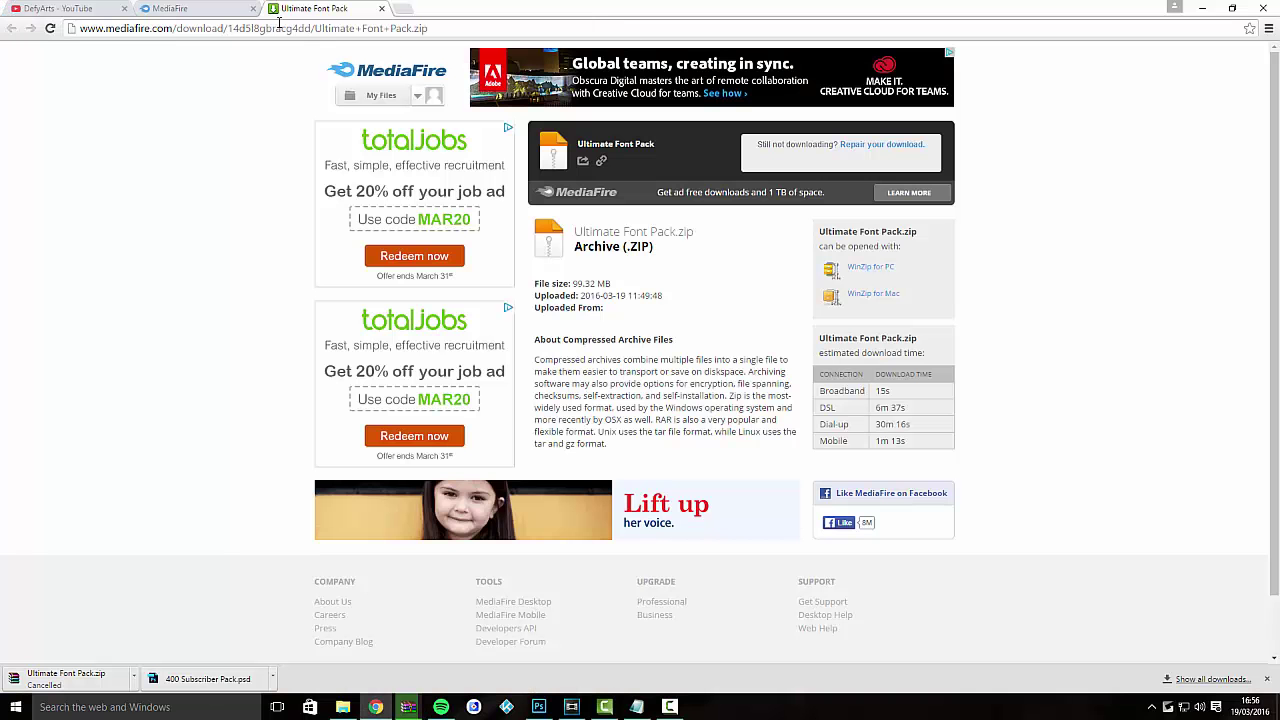
- Enter dafont.com in the address bar to load the DaFont homepage
click(279, 28)
text(daf0)
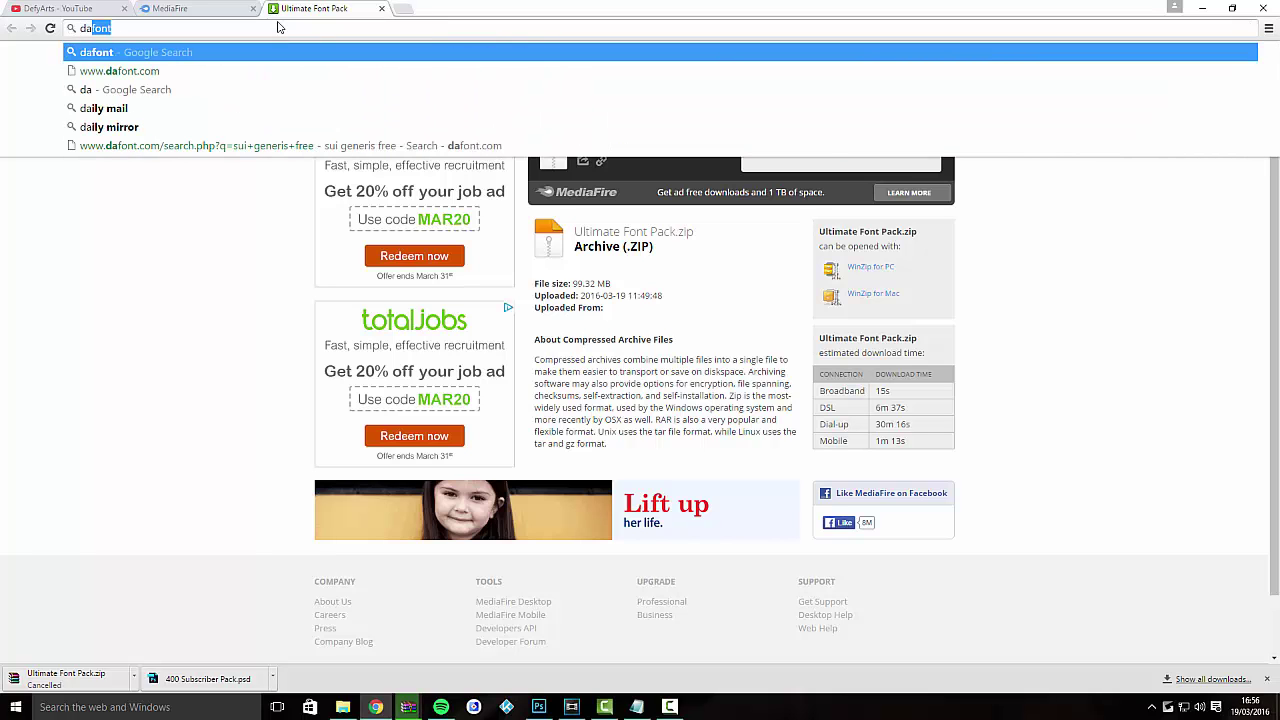
key(BackSpace)
key(BackSpace)
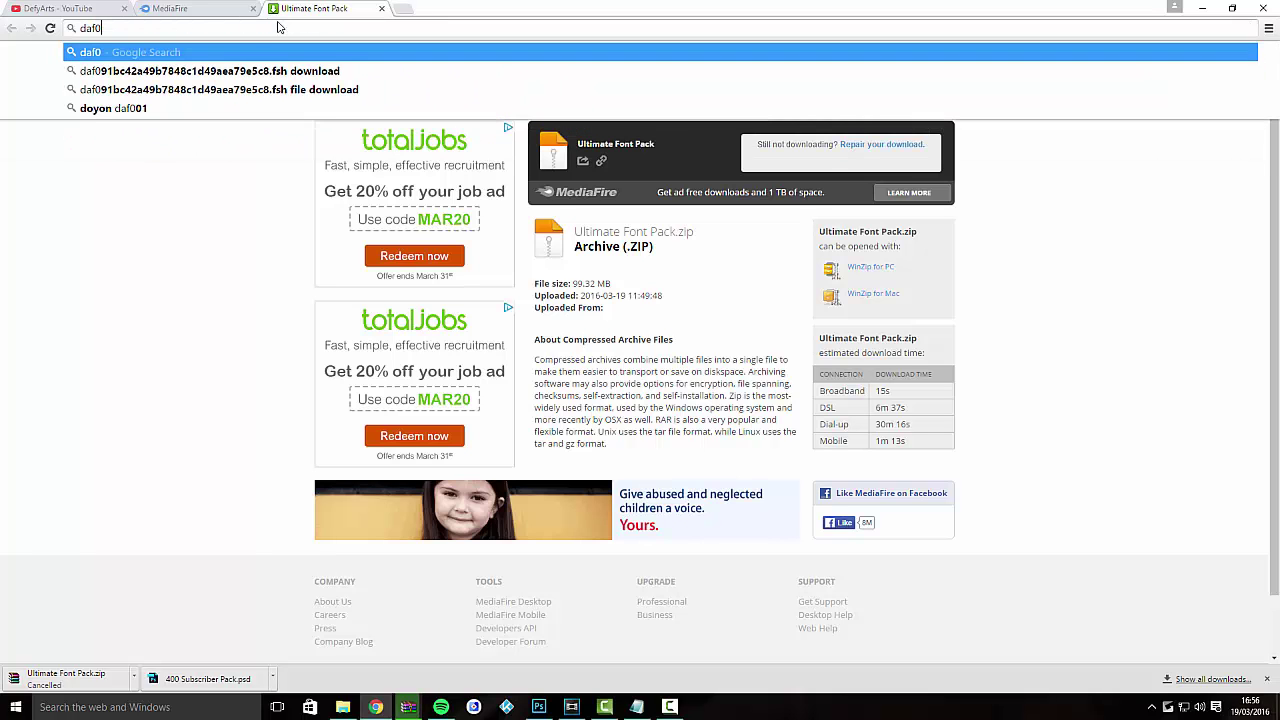
text(ont.com)
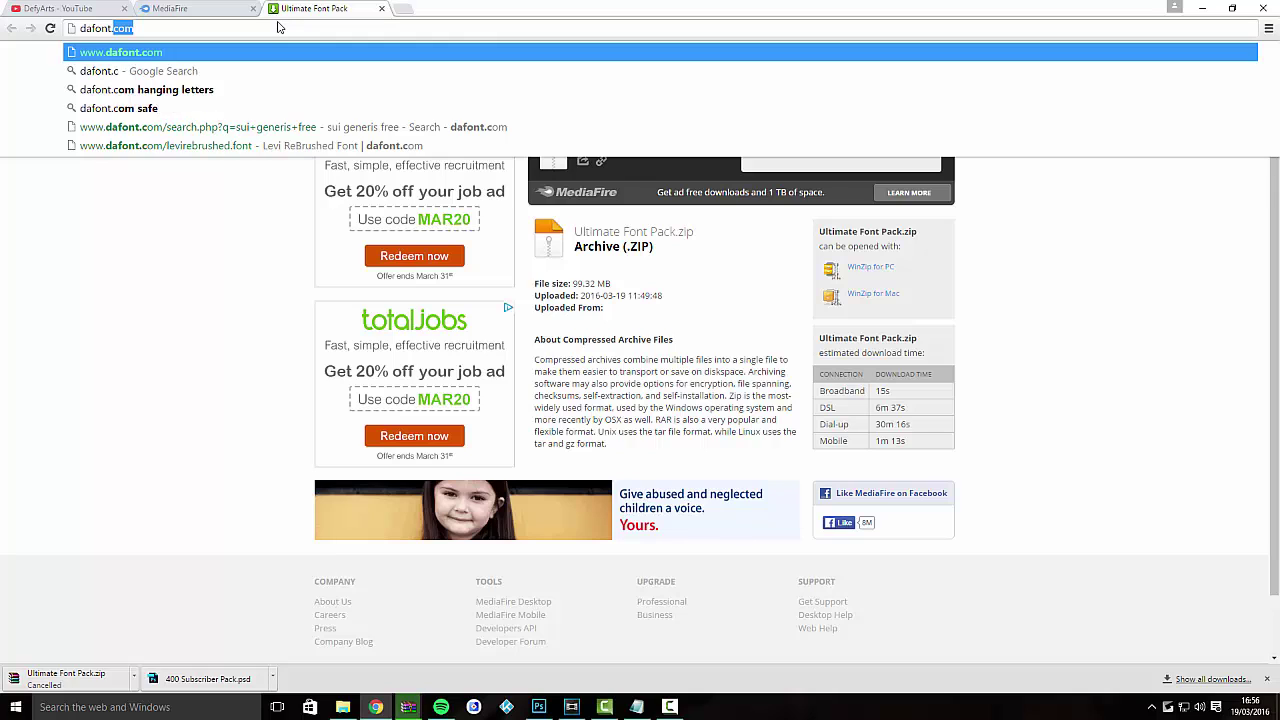
key(Return)
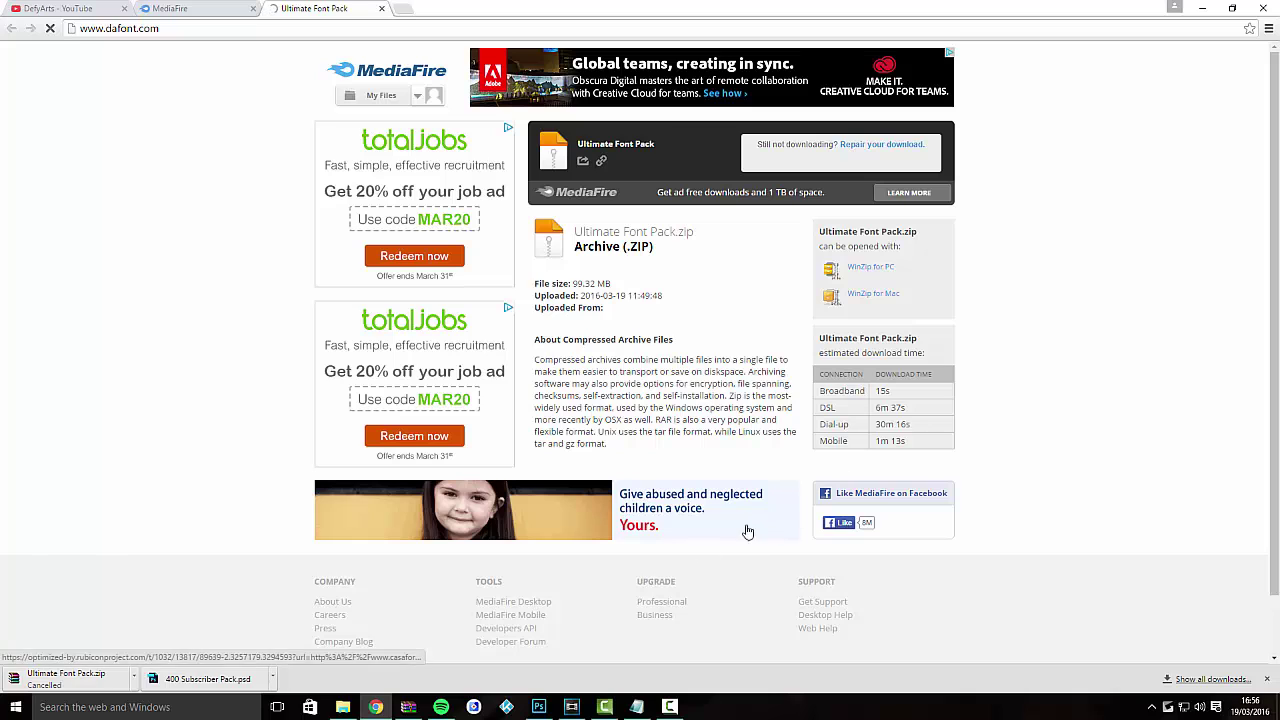
click(224, 30)
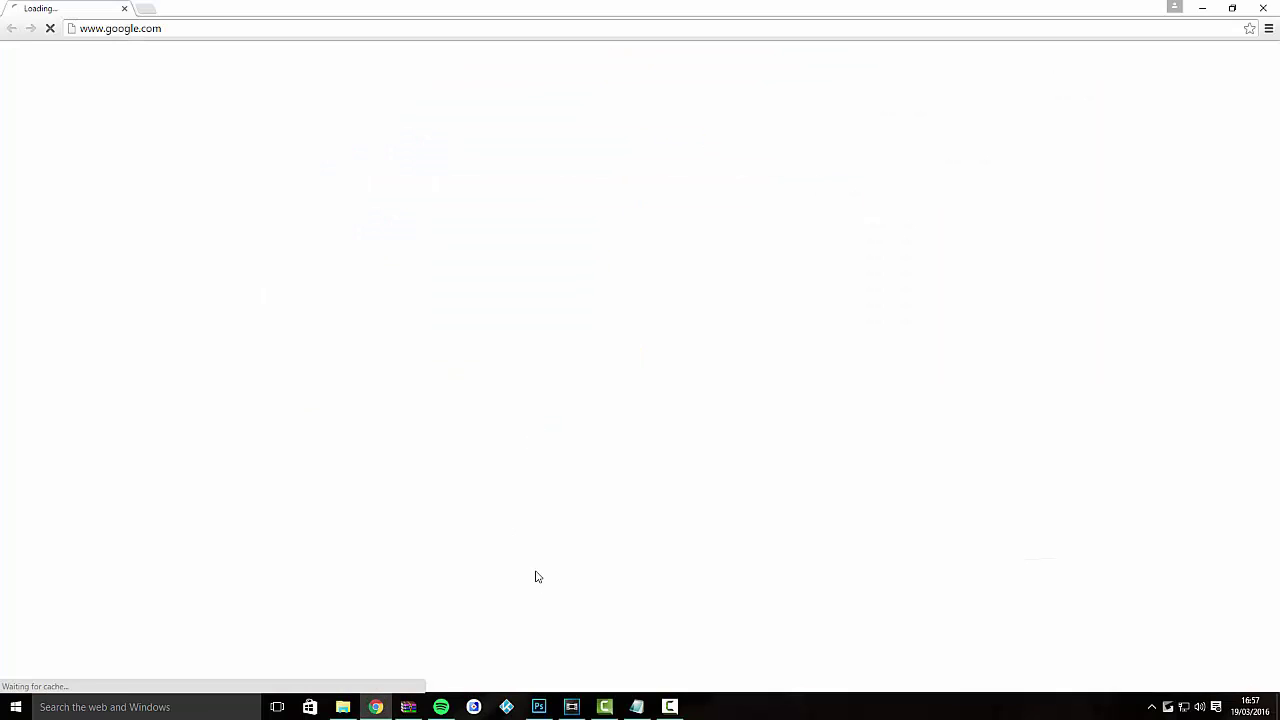
click(224, 29)
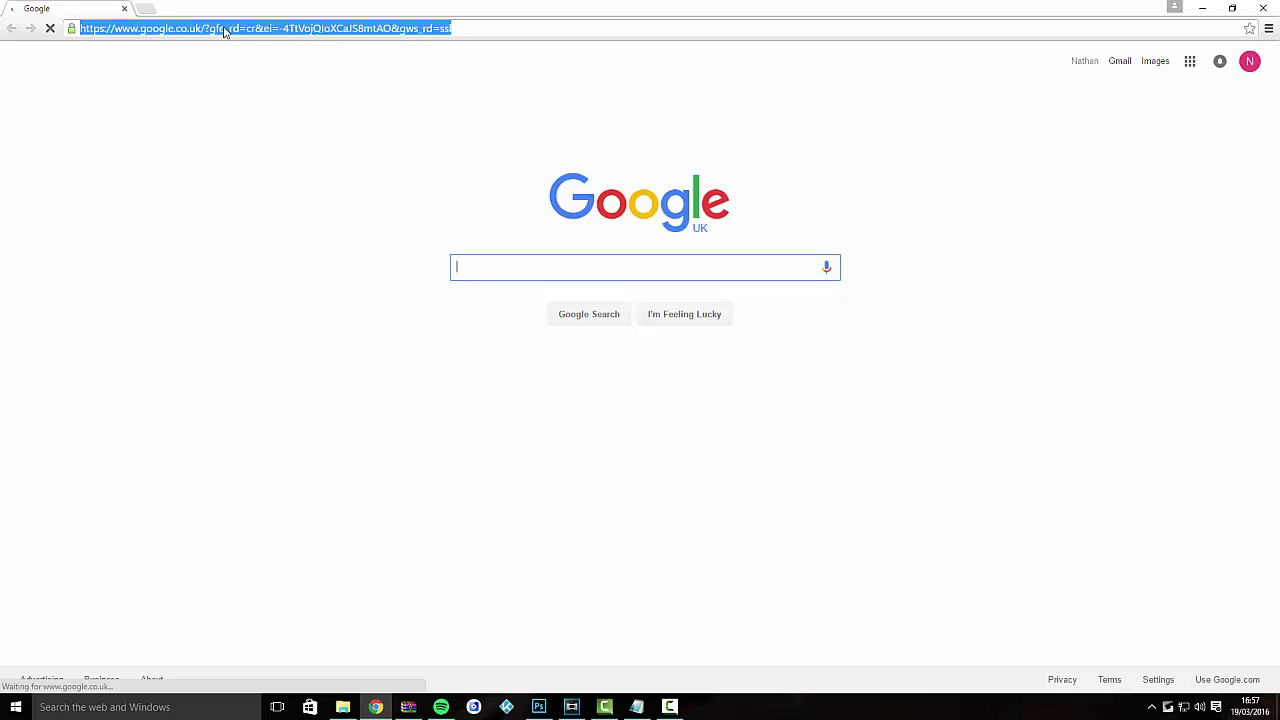
text(da)
key(Return)
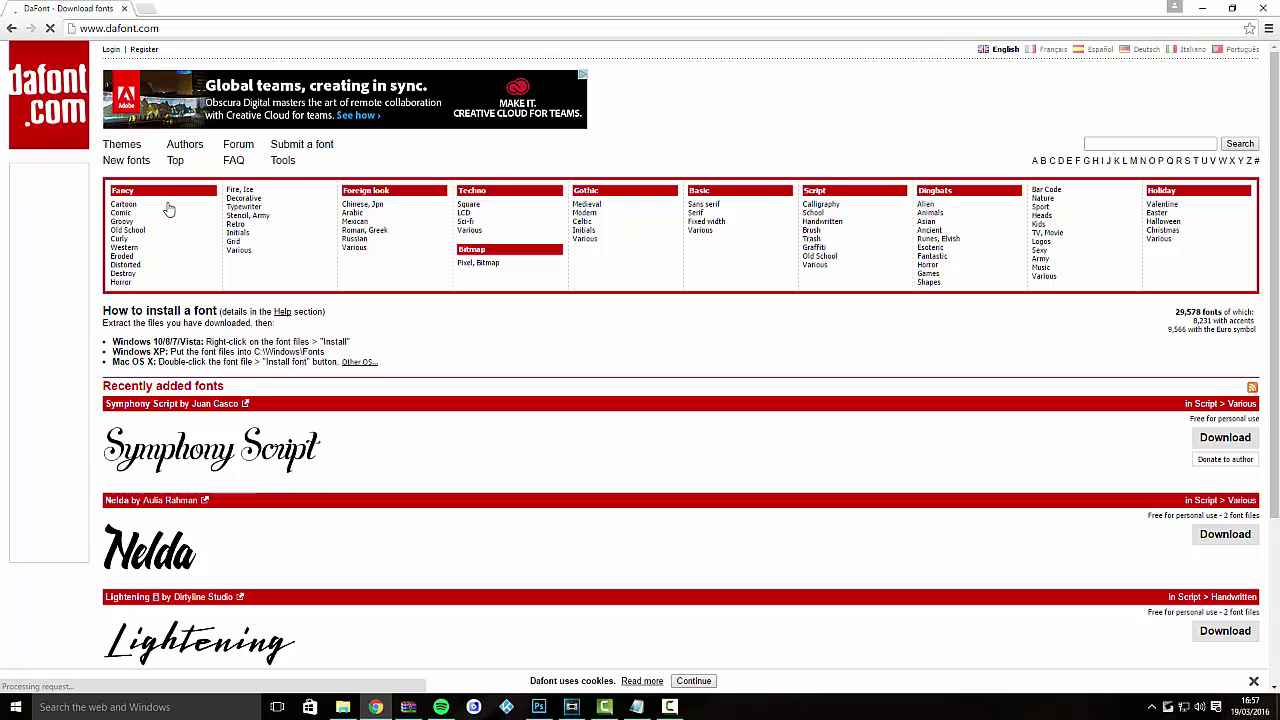
- Download Symphony Script from DaFont as symphony_script.zip (227 KB) and dismiss the download bar
scroll(745, 177, down, 3)
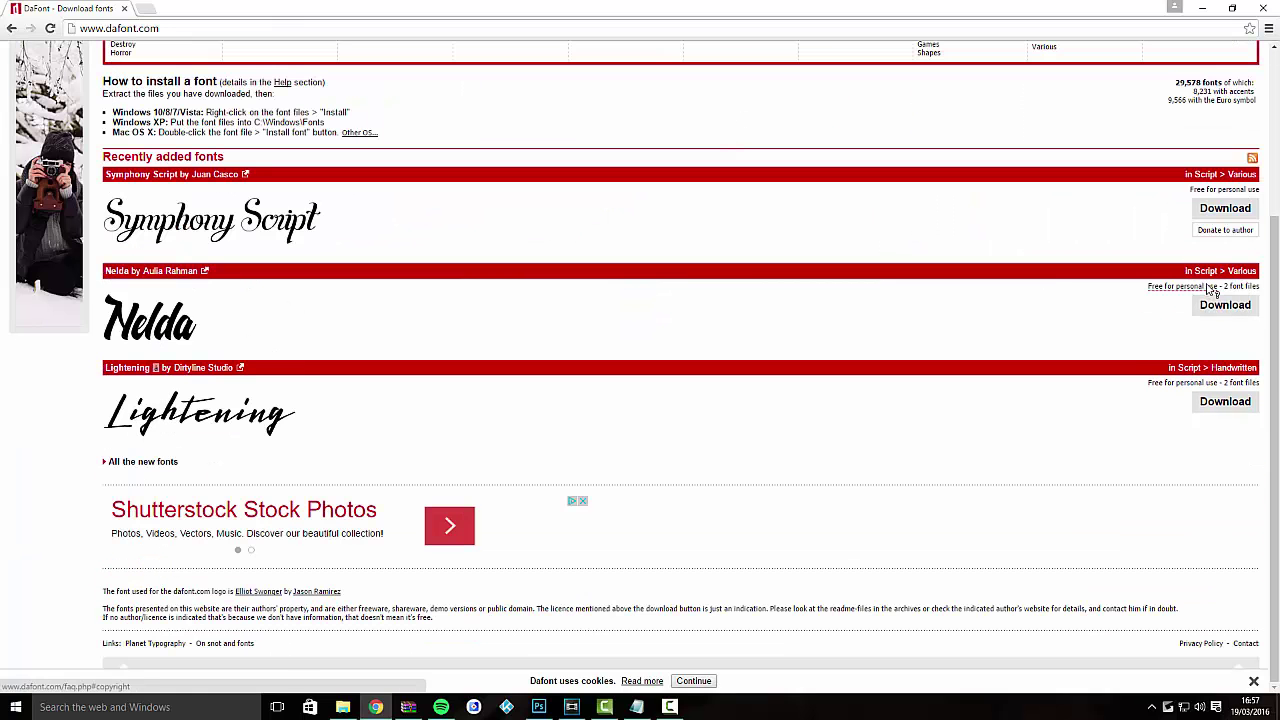
scroll(1277, 289, up, 3)
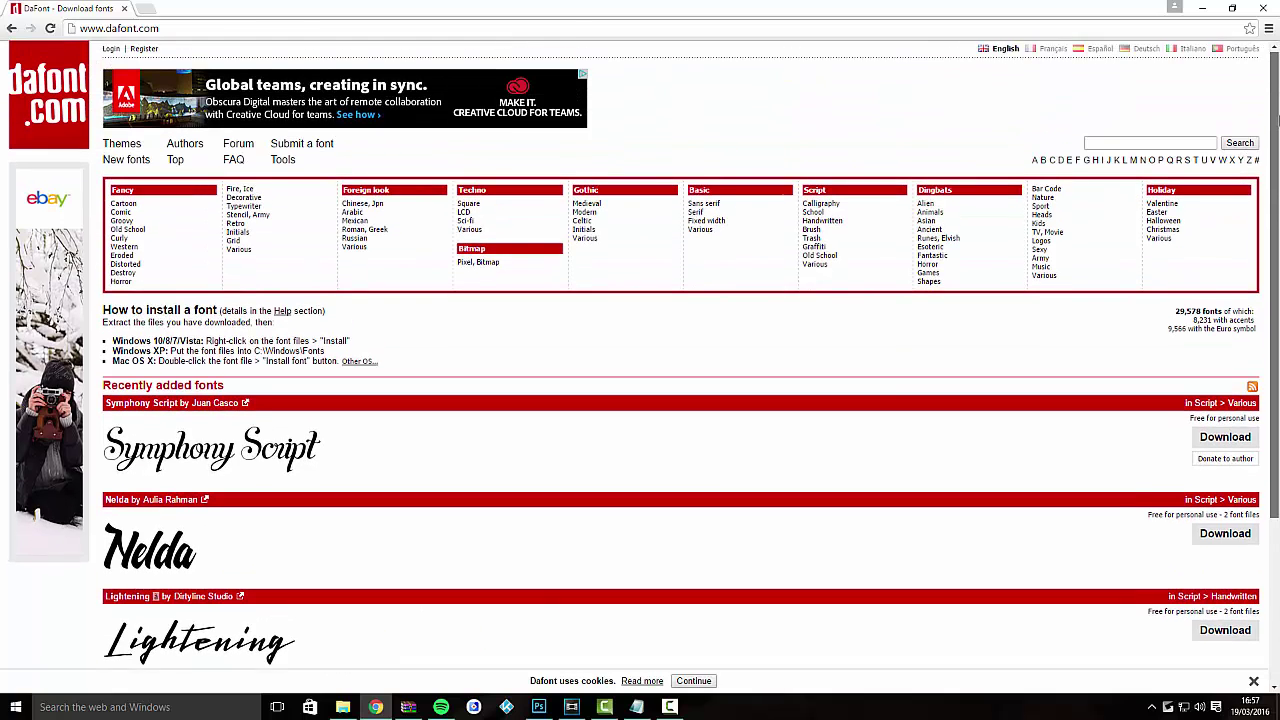
click(1222, 440)
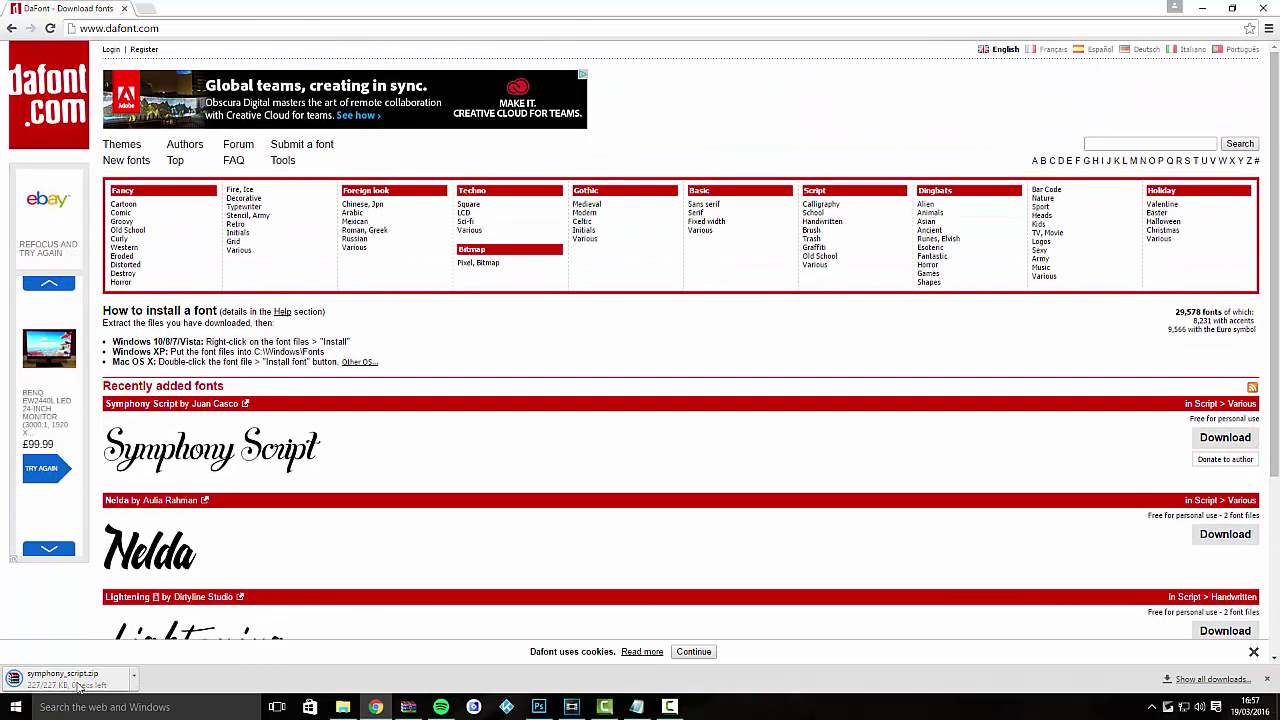
click(1267, 679)
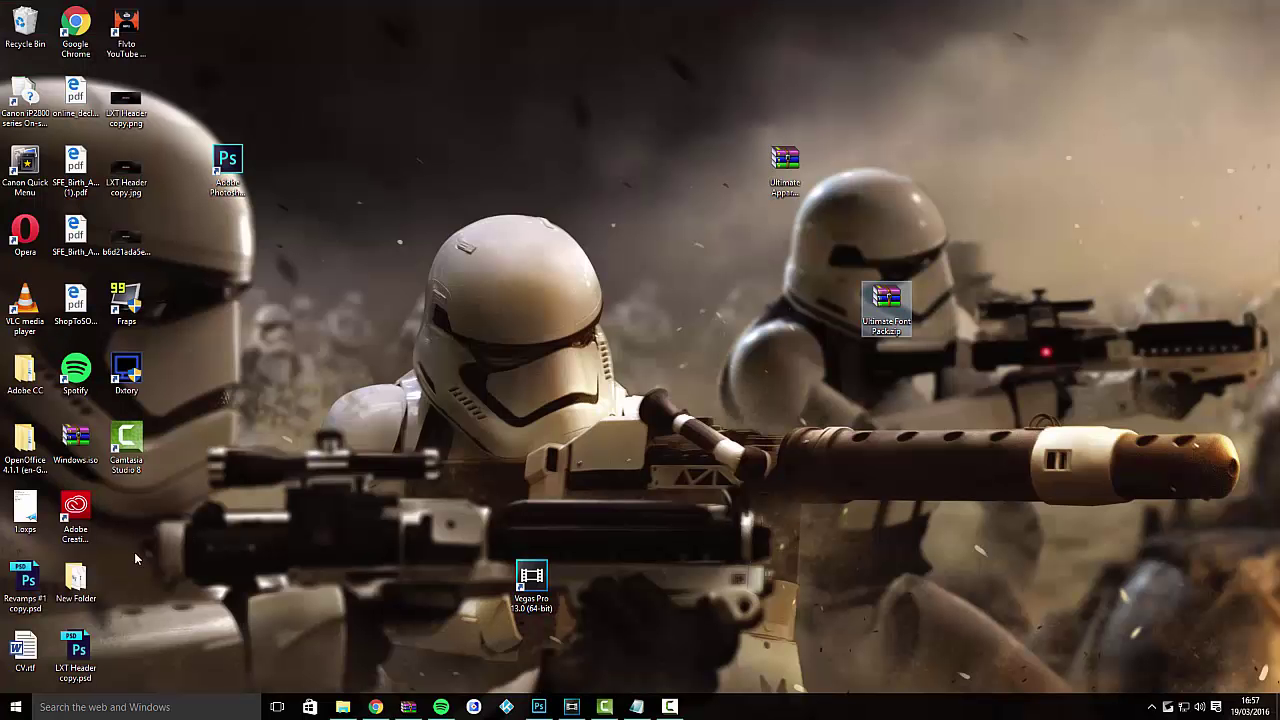
- Open the desktop New Folder and its inner New Folder, scrolling through the extracted font files
double_click(76, 578)
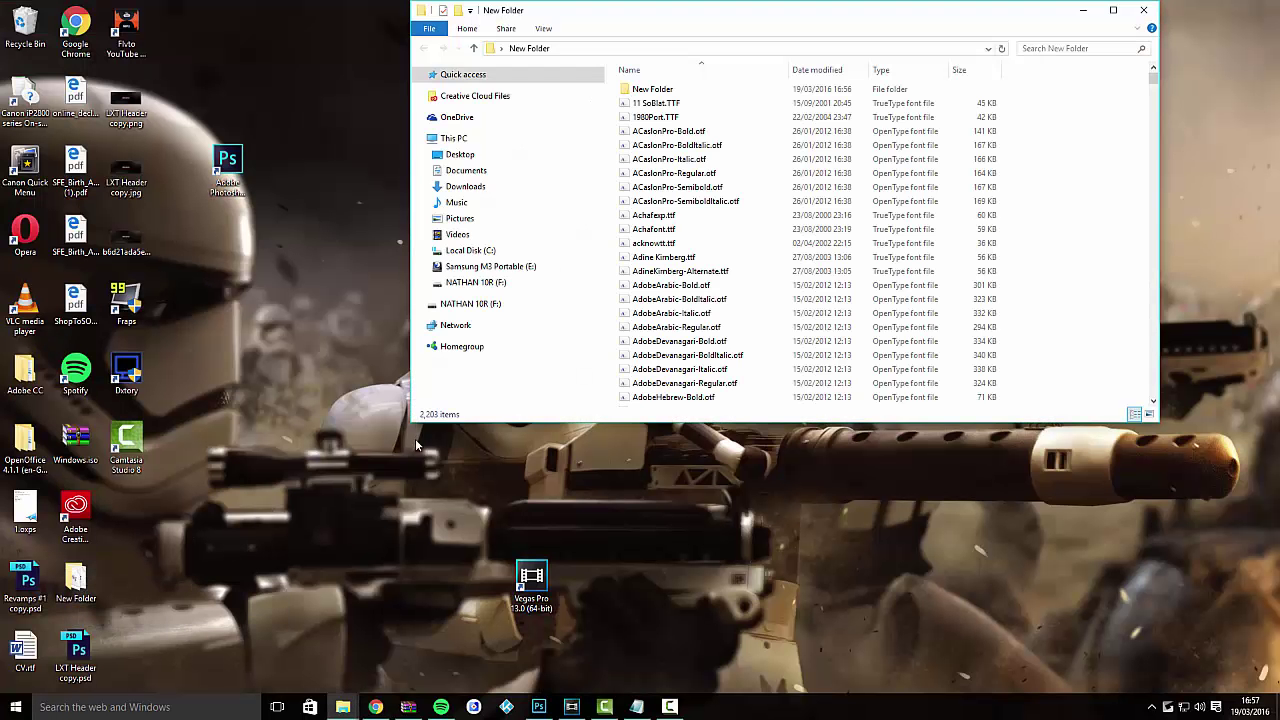
double_click(676, 91)
scroll(1081, 207, down, 20)
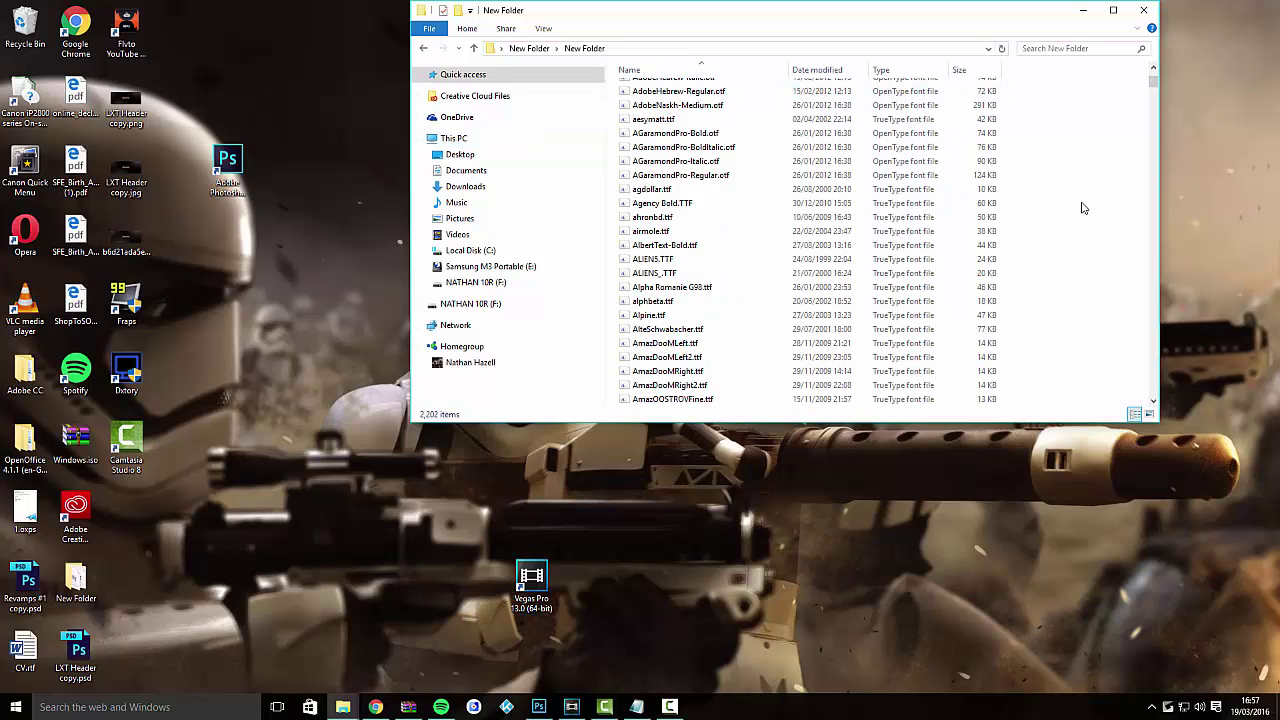
scroll(1155, 130, down, 20)
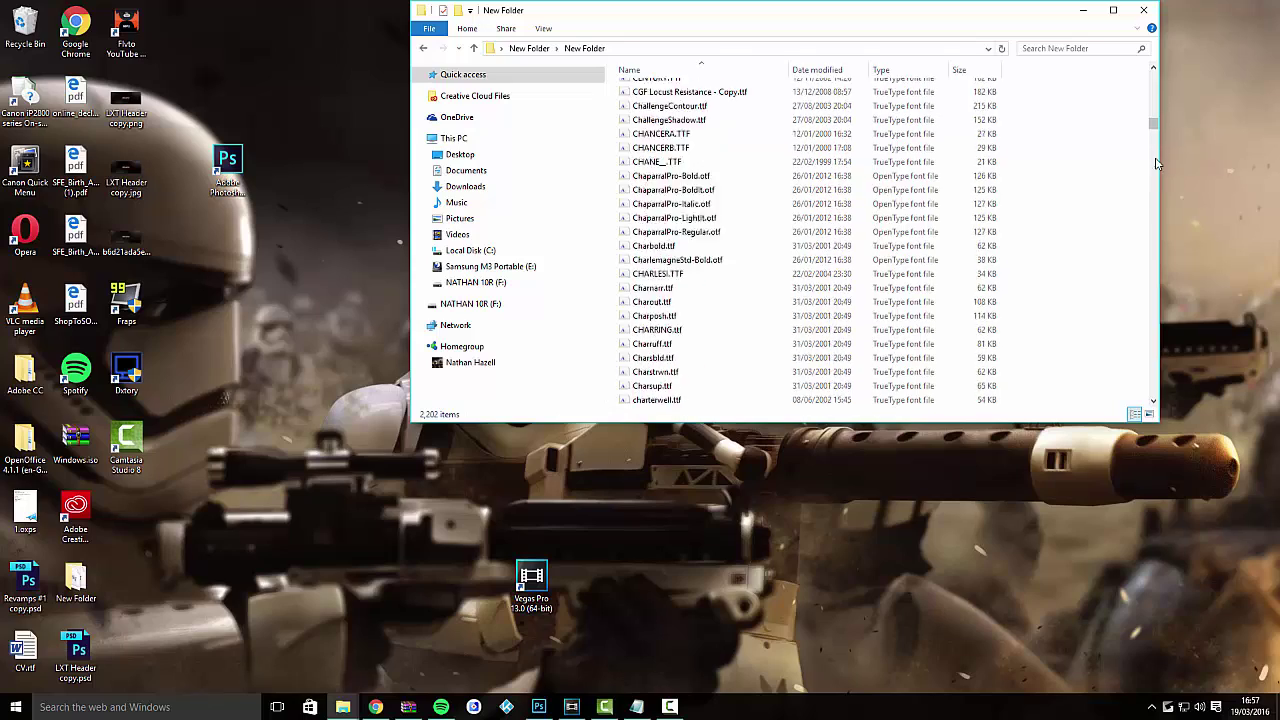
scroll(1154, 405, down, 20)
drag(1153, 218, 1153, 75)
- Select all the font files and bring up, then dismiss, the file list's context menu
right_click(1060, 106)
click(1028, 110)
key(ctrl+a)
click(1024, 121)
right_click(1027, 117)
click(1078, 103)
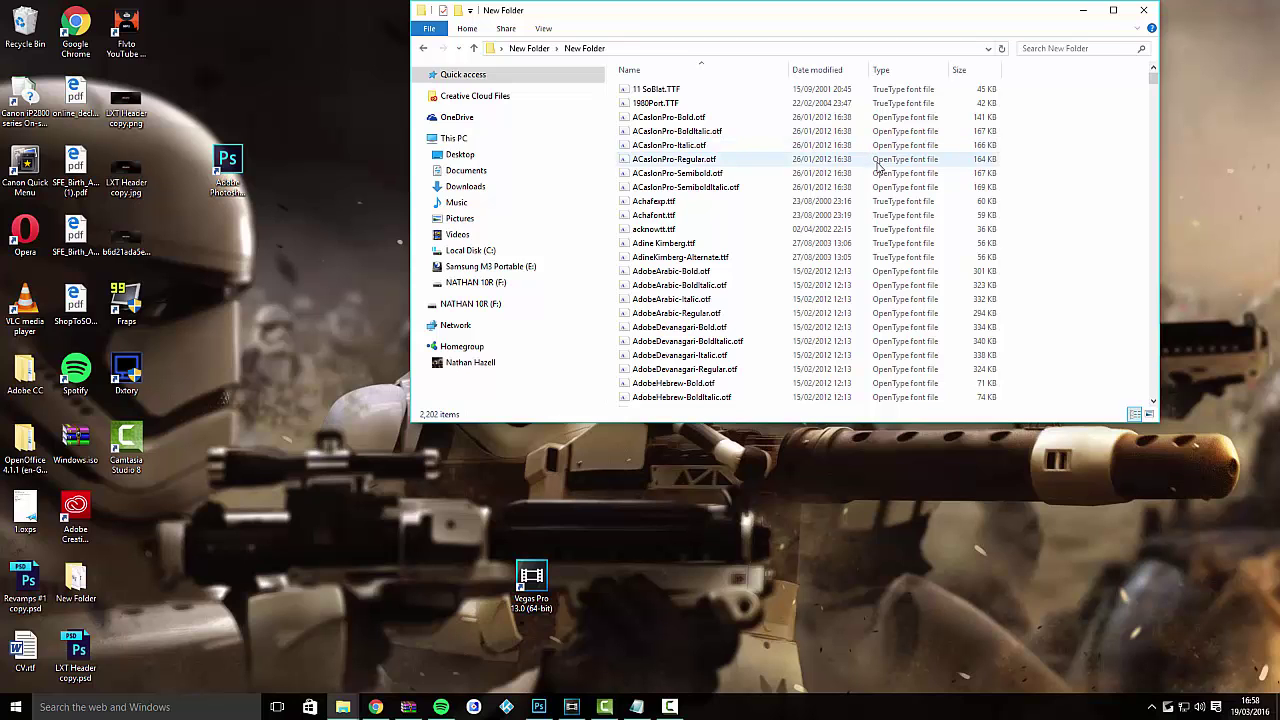
- Install all 2,202 fonts, skipping every already-installed duplicate, and close the Explorer window
key(ctrl+a)
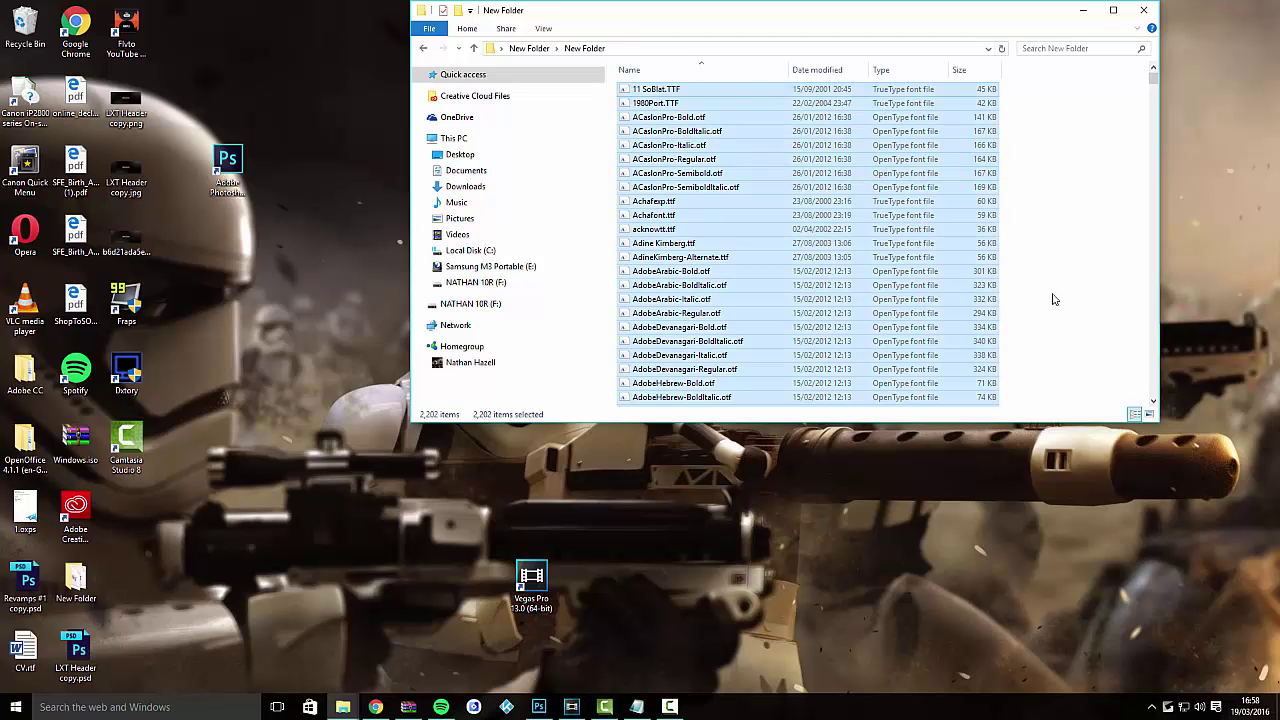
right_click(697, 233)
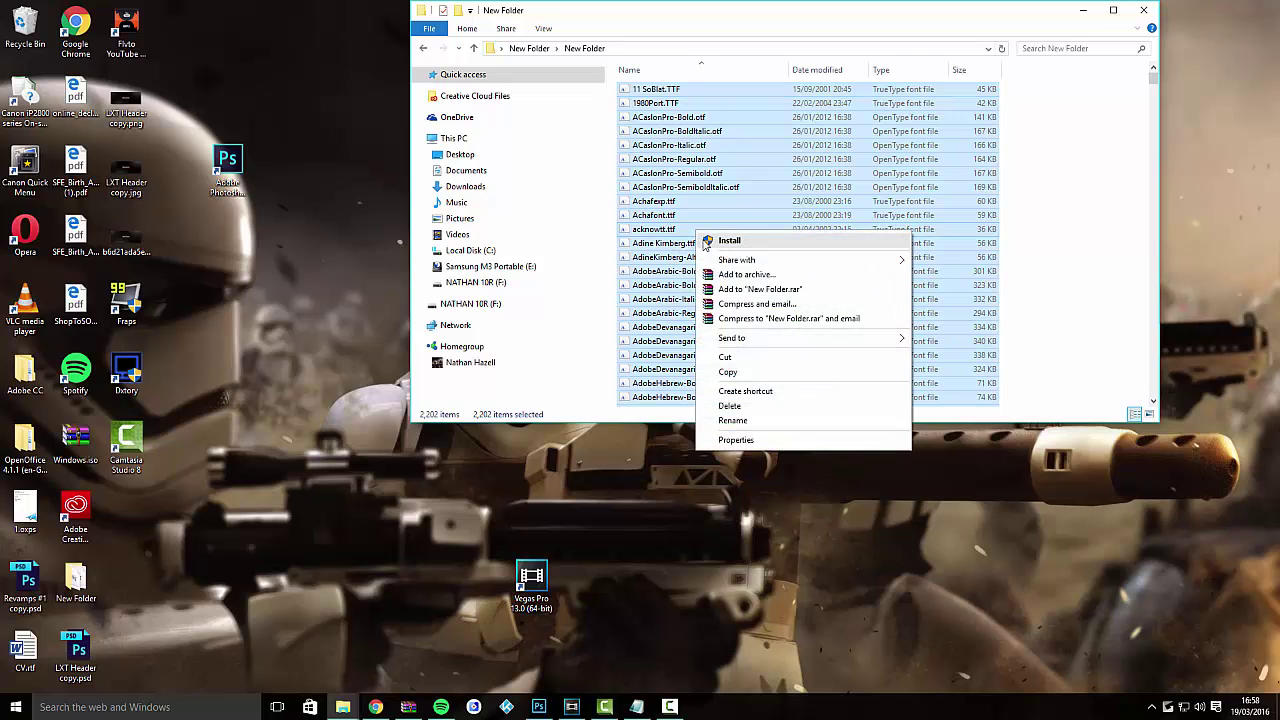
click(742, 246)
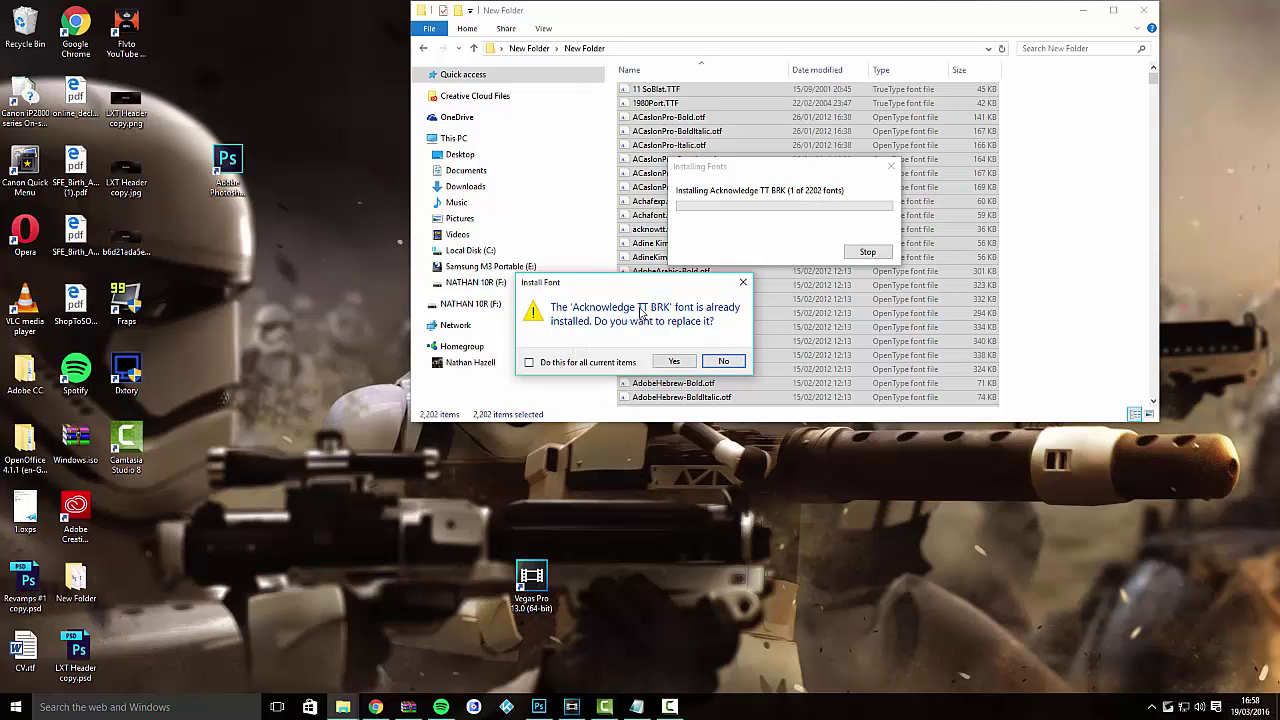
click(625, 363)
click(720, 361)
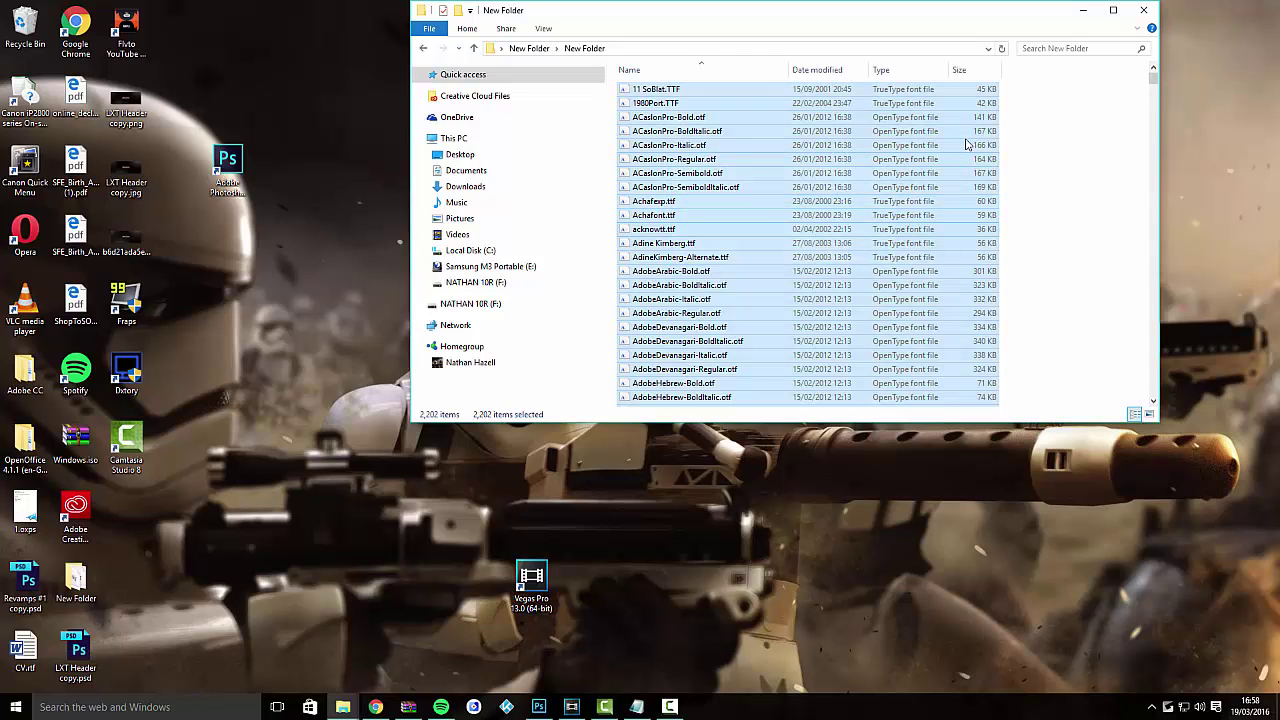
click(1145, 12)
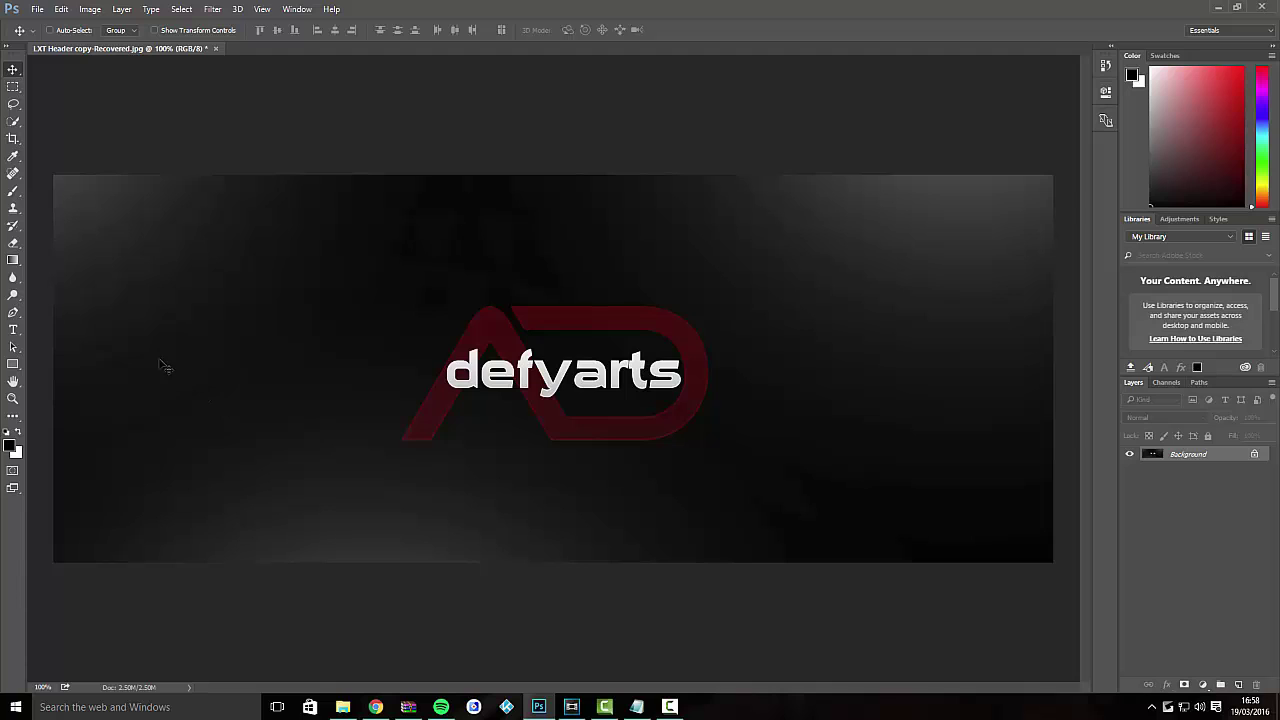
- With the Type tool, place a text layer above the defyarts logo and type 'text'
click(14, 330)
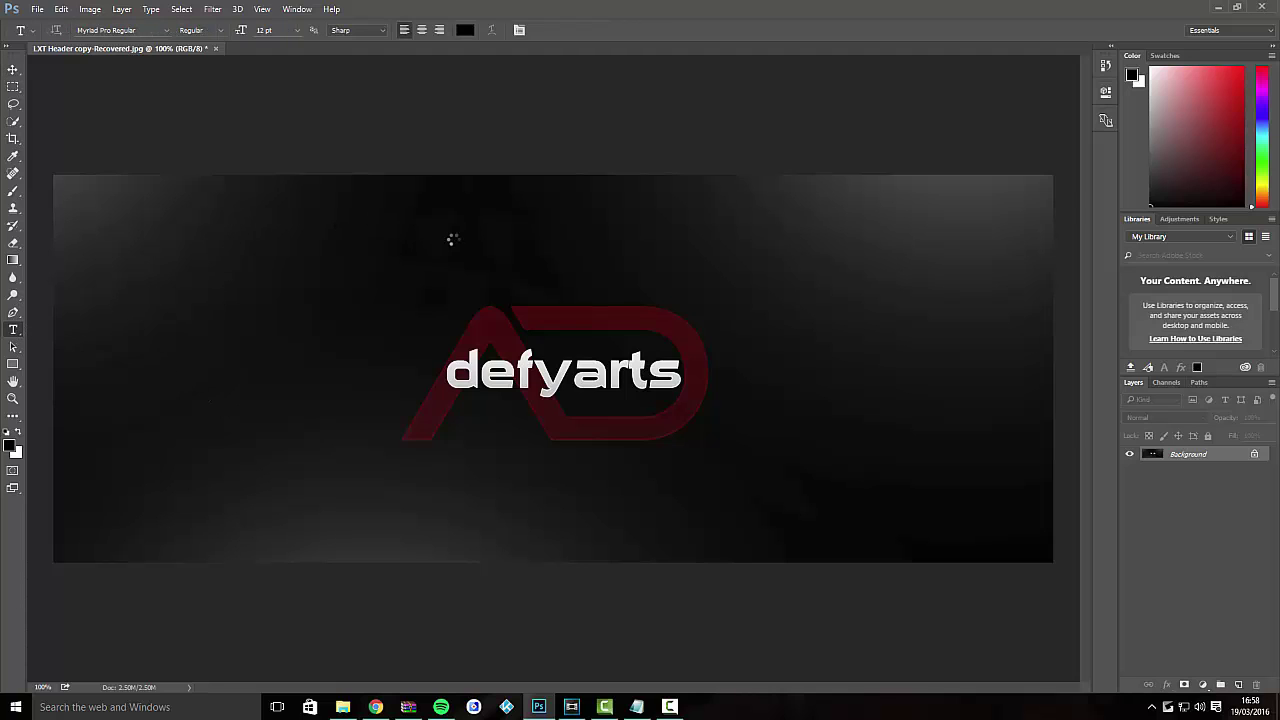
click(452, 240)
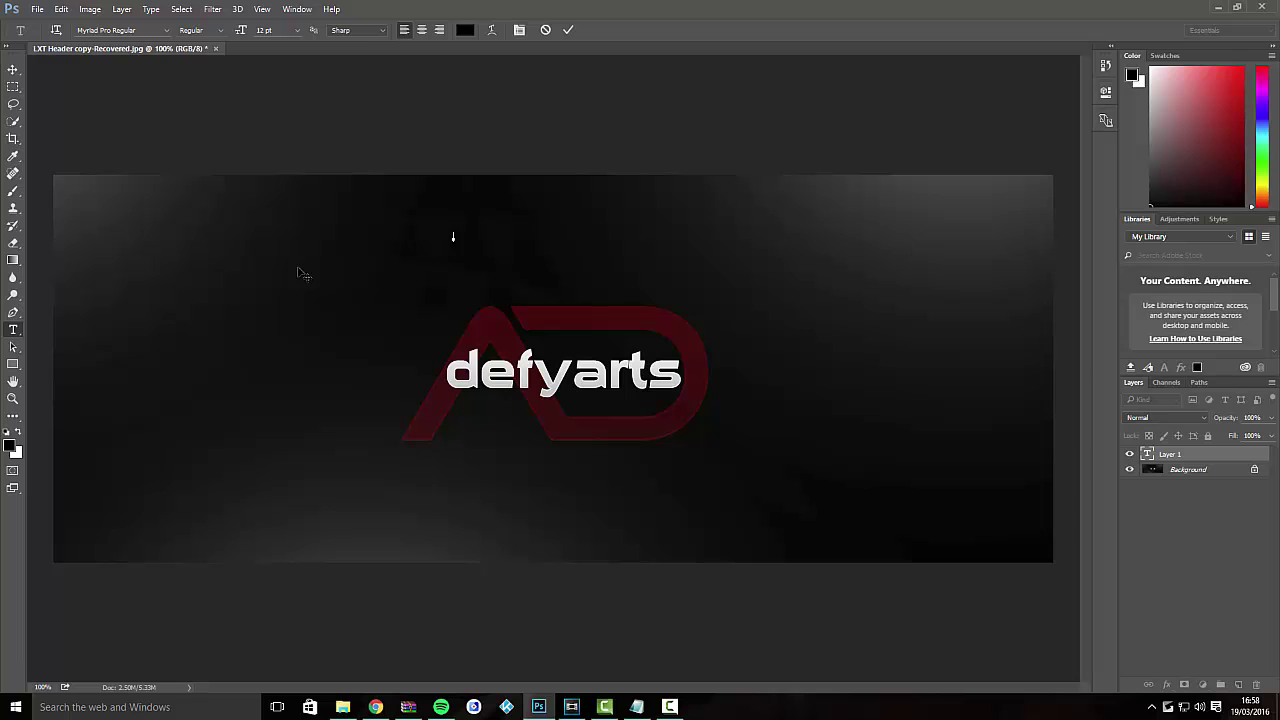
text(text)
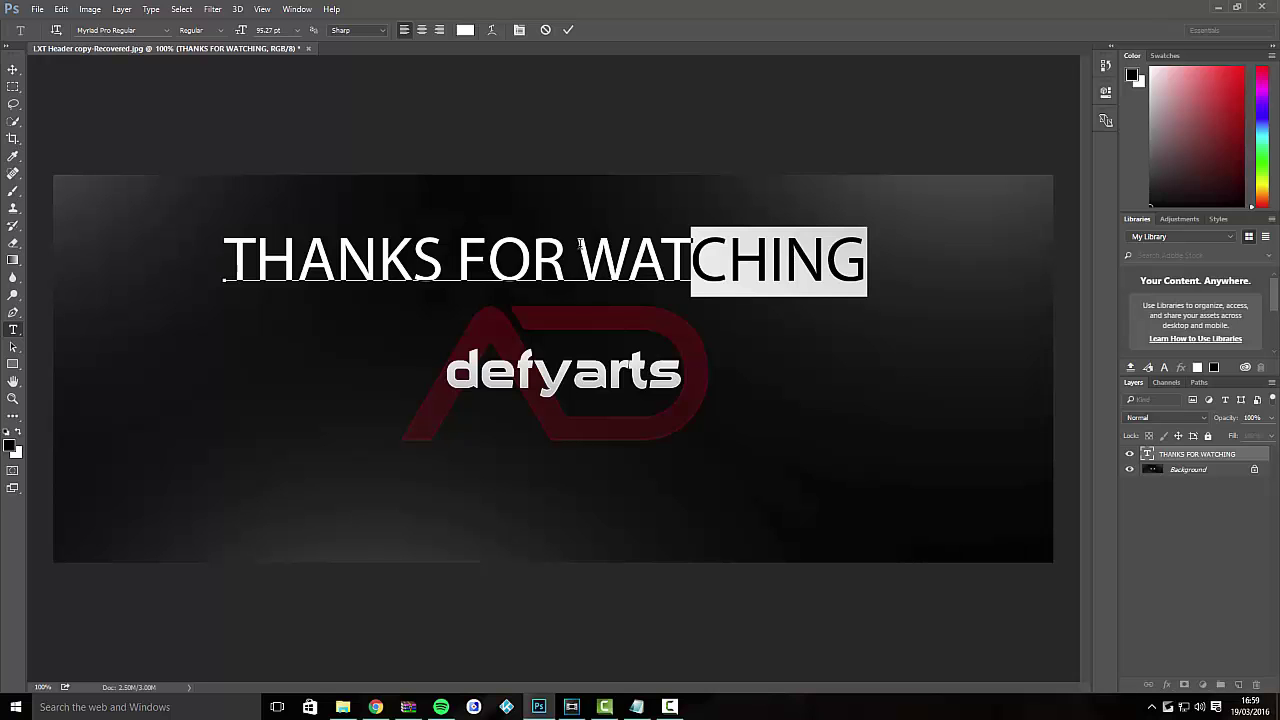
drag(691, 262, 92, 220)
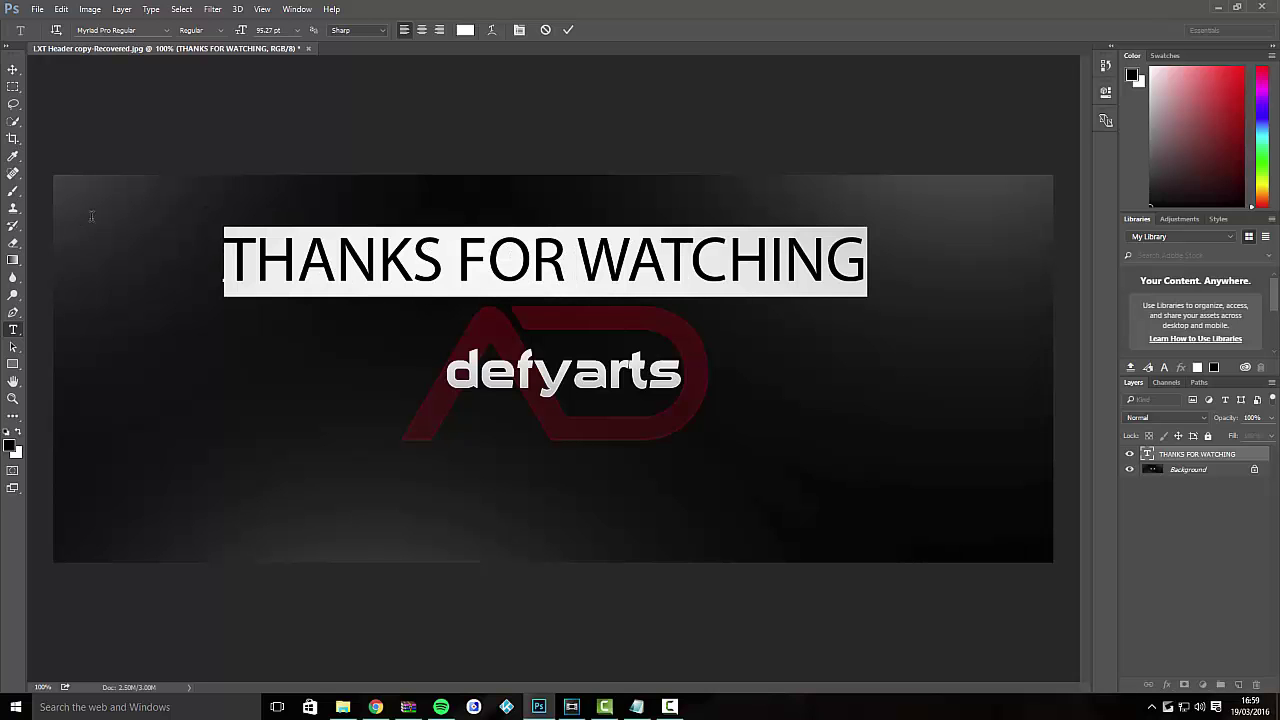
click(168, 31)
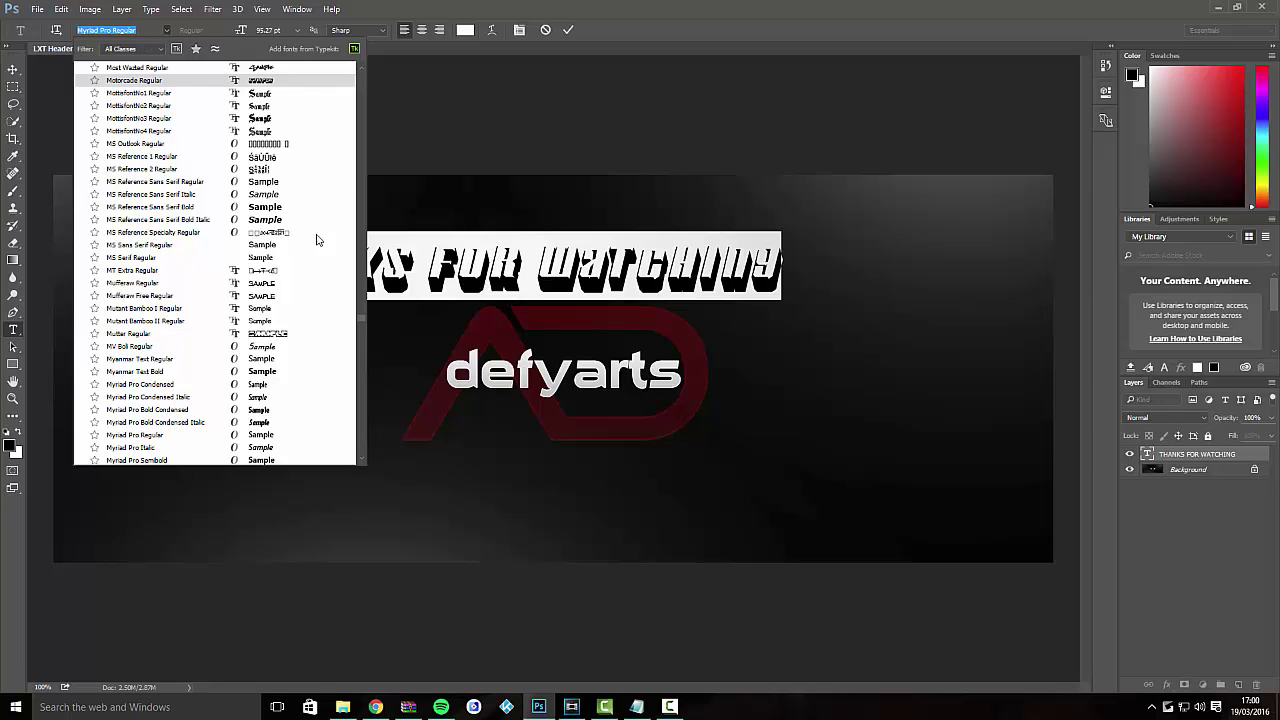
drag(362, 322, 361, 398)
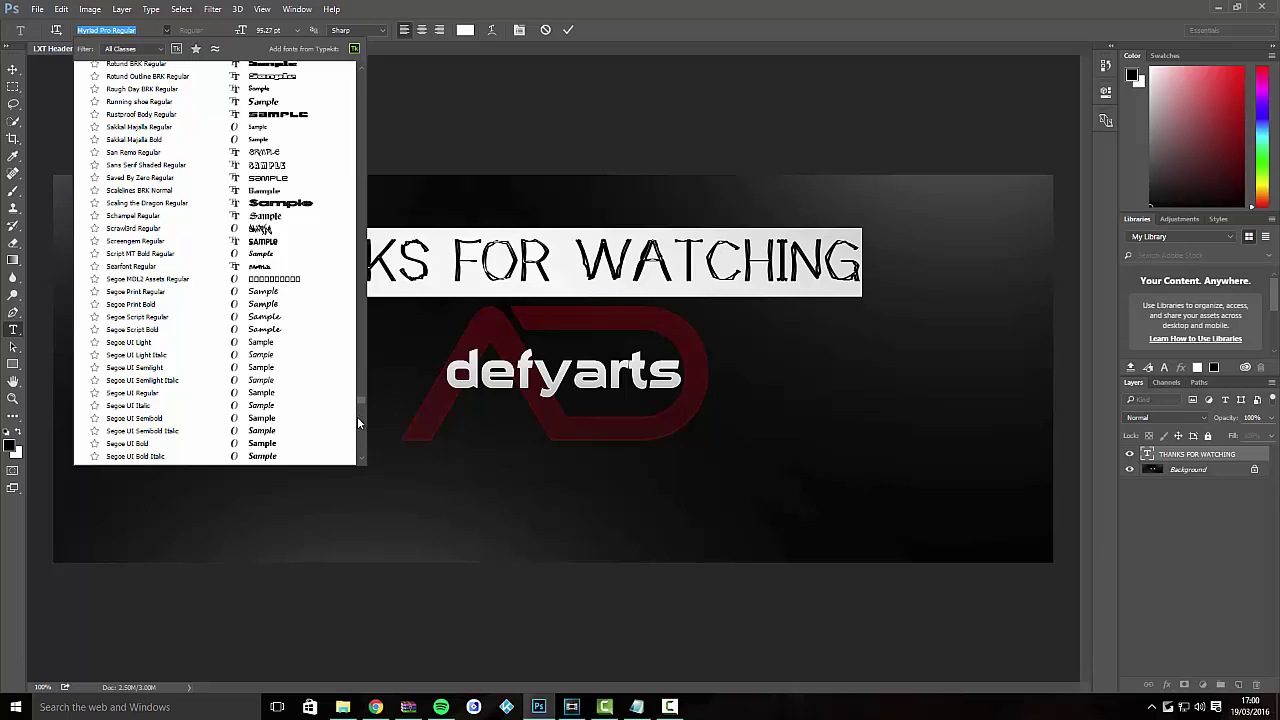
scroll(355, 192, down, 5)
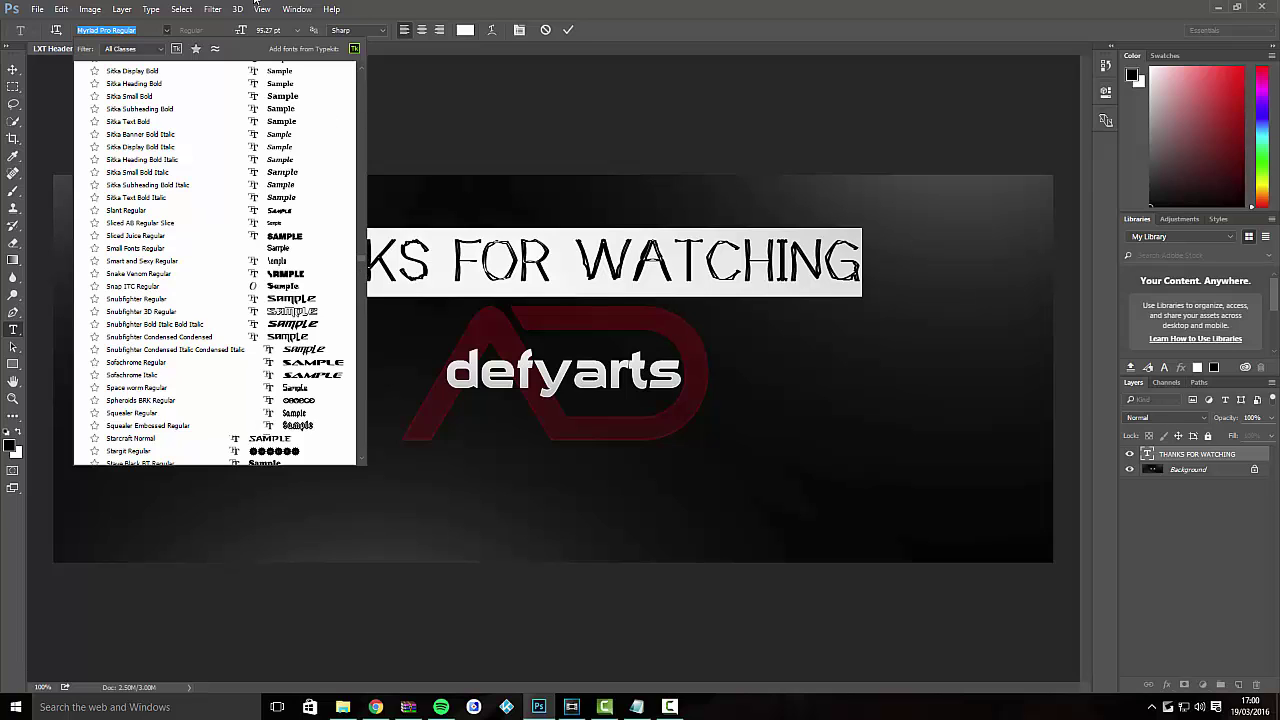
scroll(256, 4, up, 15)
scroll(245, 5, up, 15)
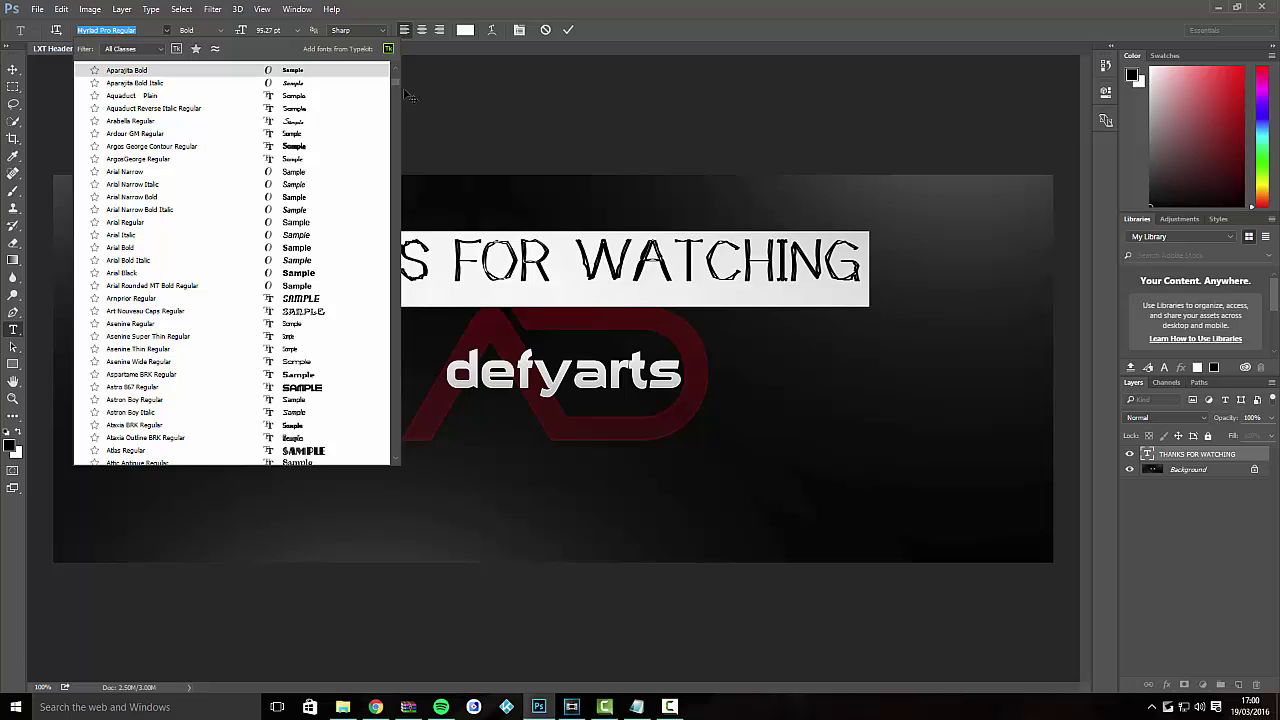
scroll(509, 117, down, 10)
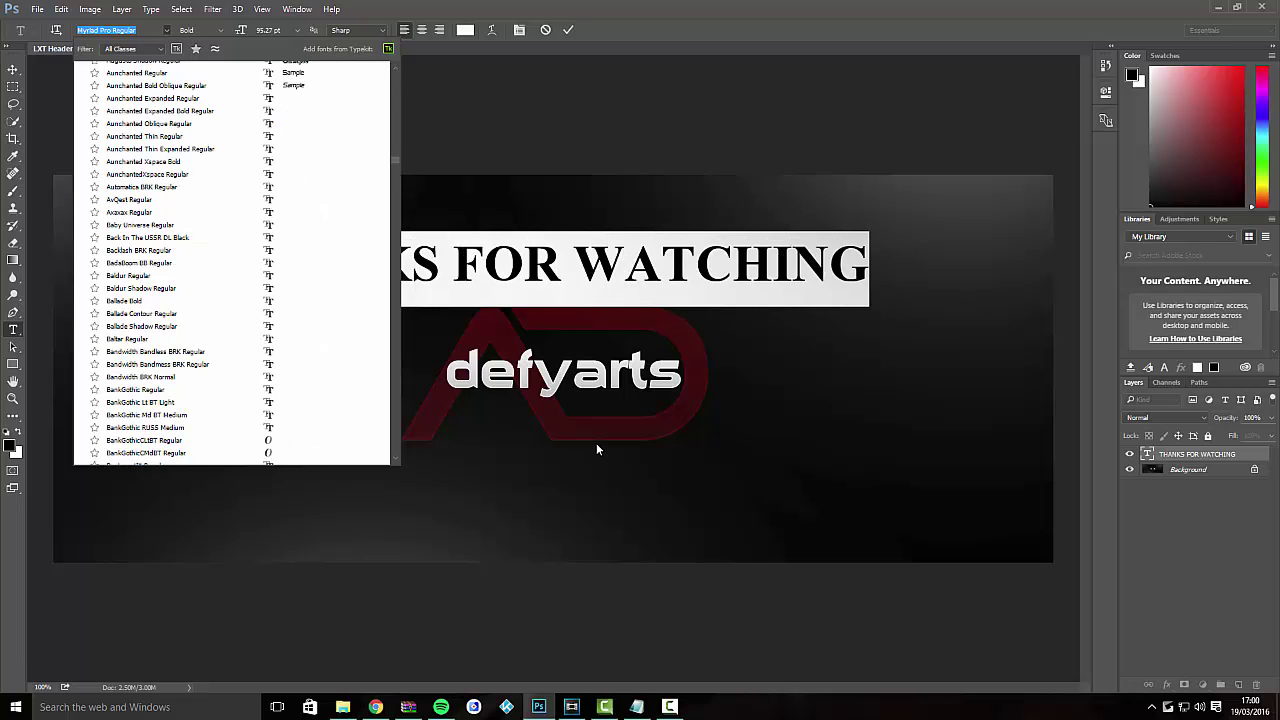
key(Escape)
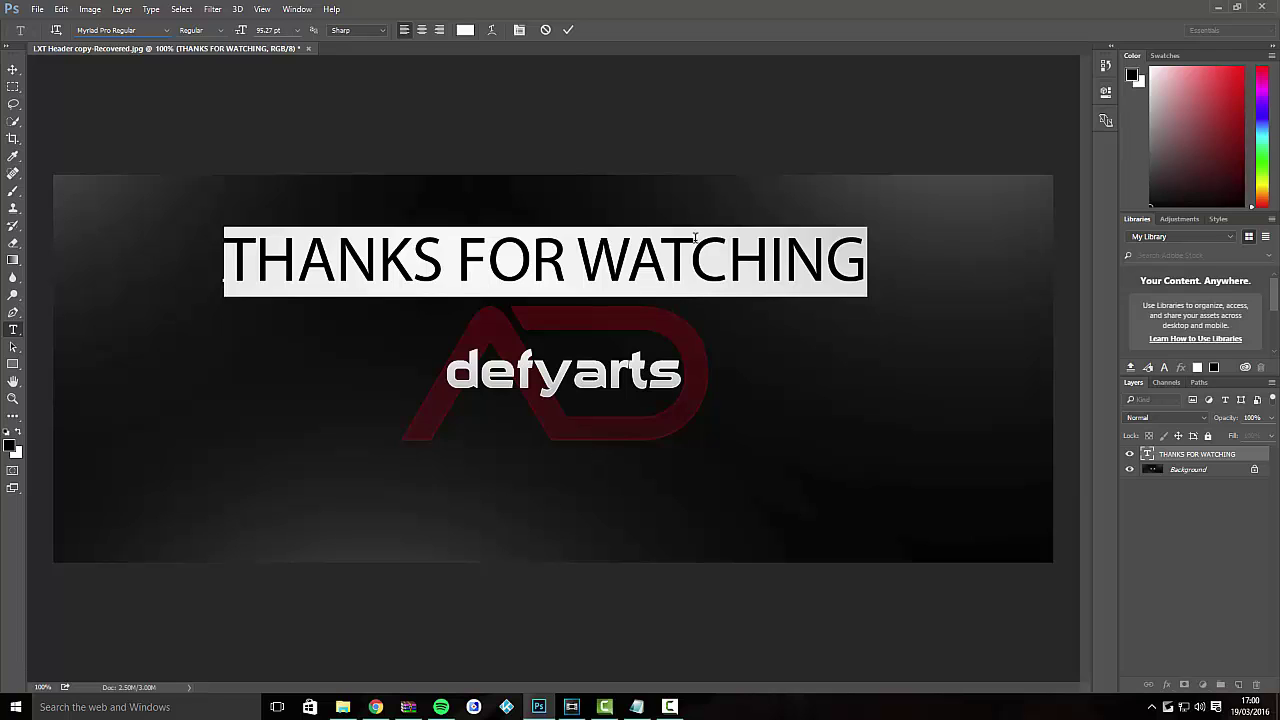
click(703, 262)
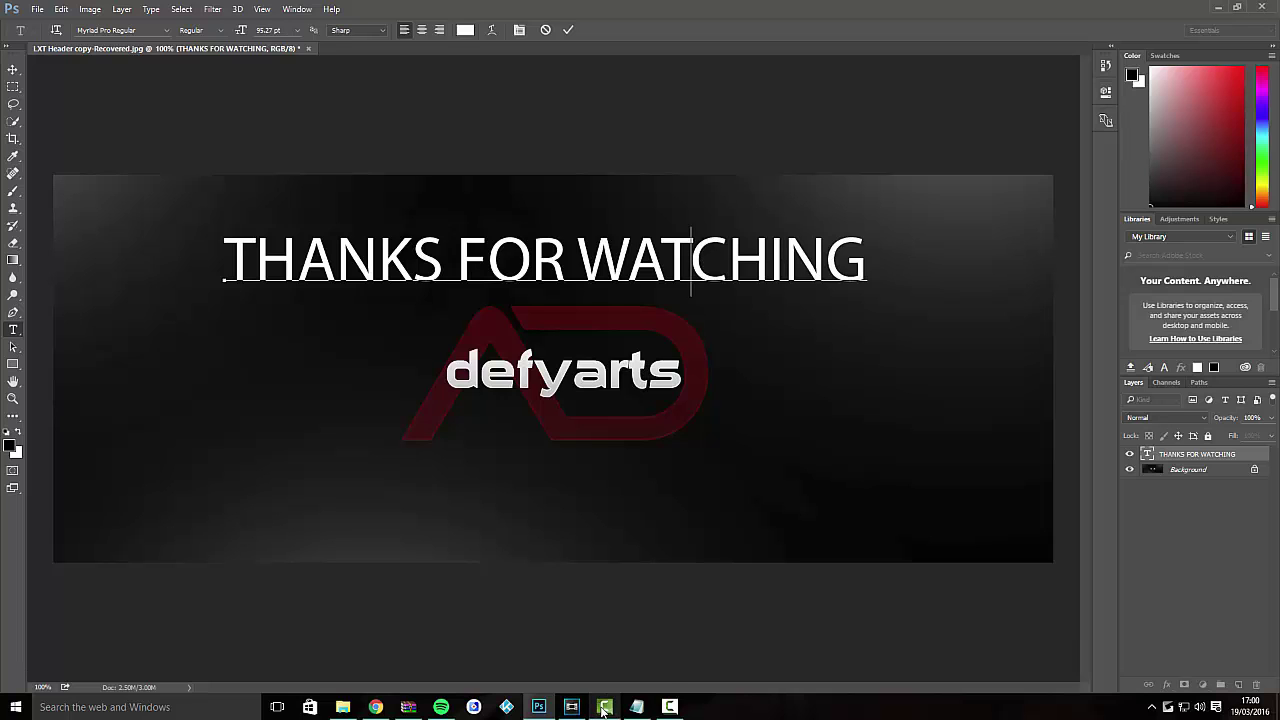
mouse_move(604, 706)
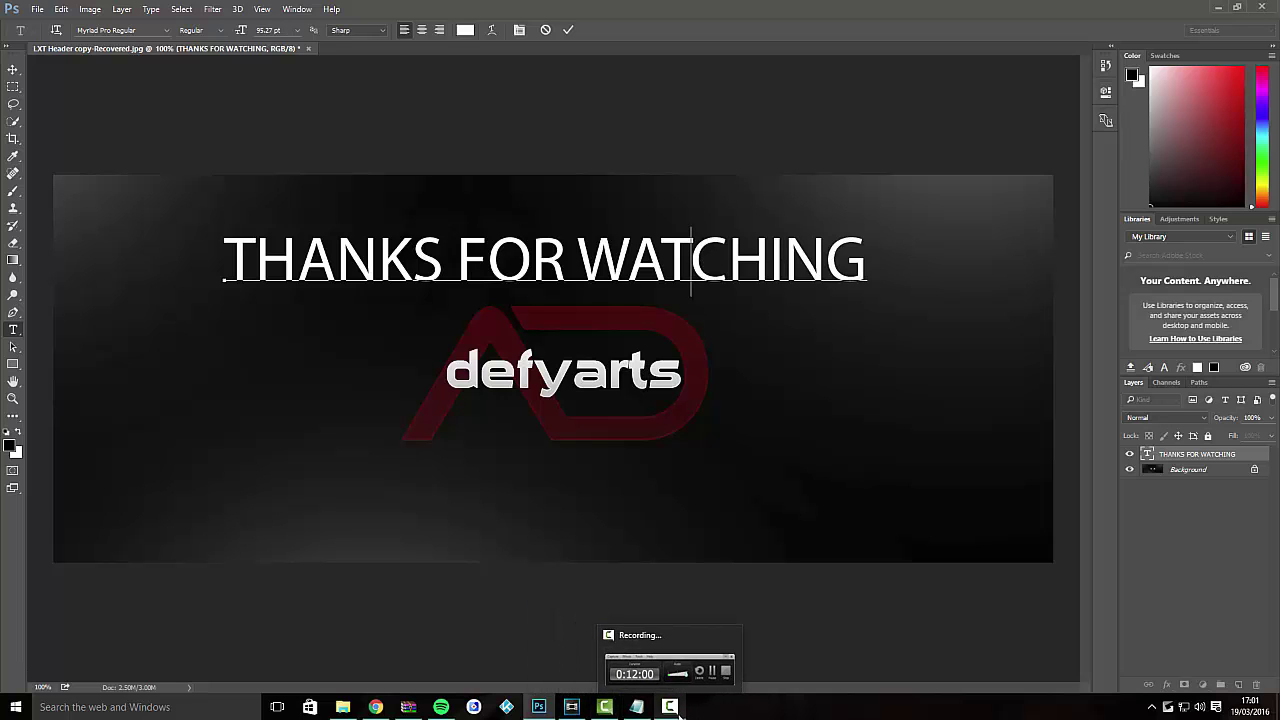
click(670, 706)
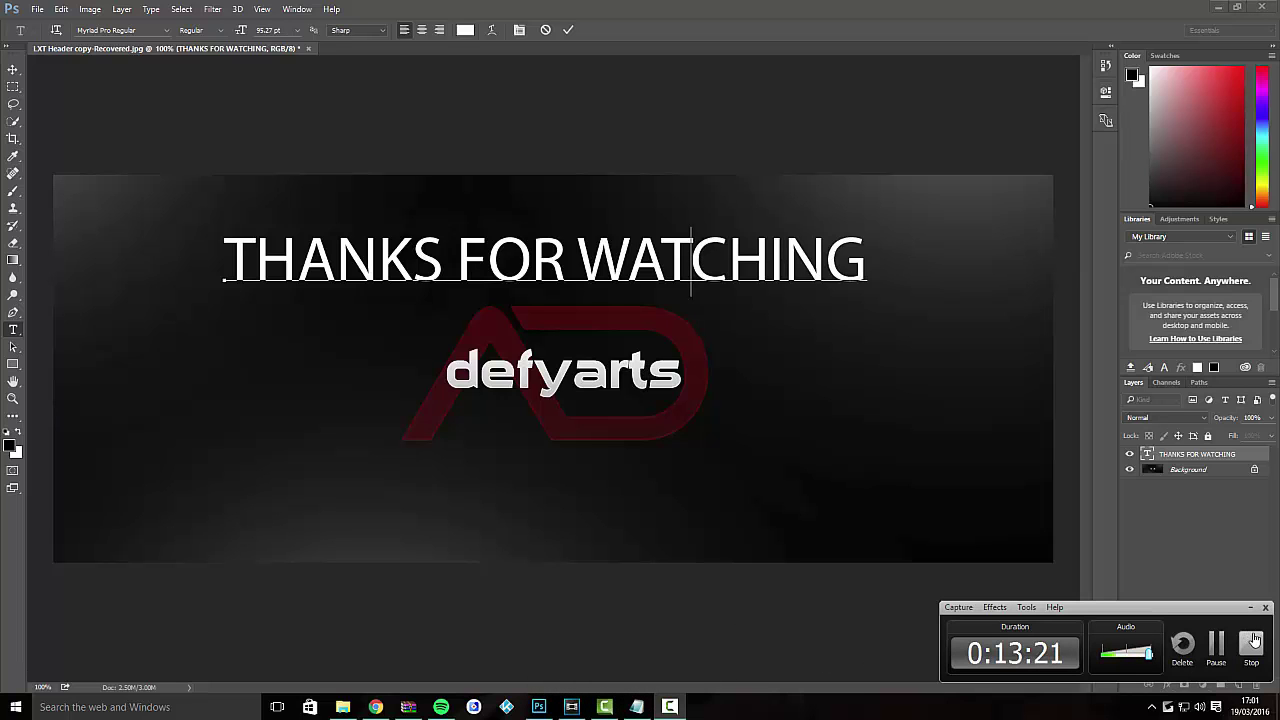